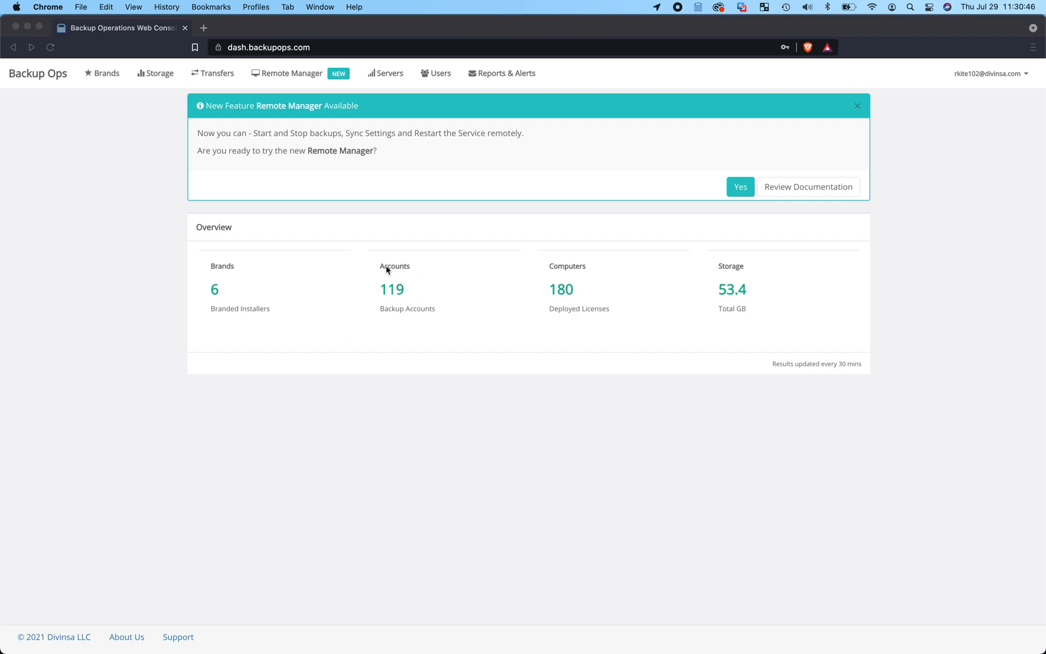
Review the deployed computer licences and total storage figures in the account overview
click(553, 294)
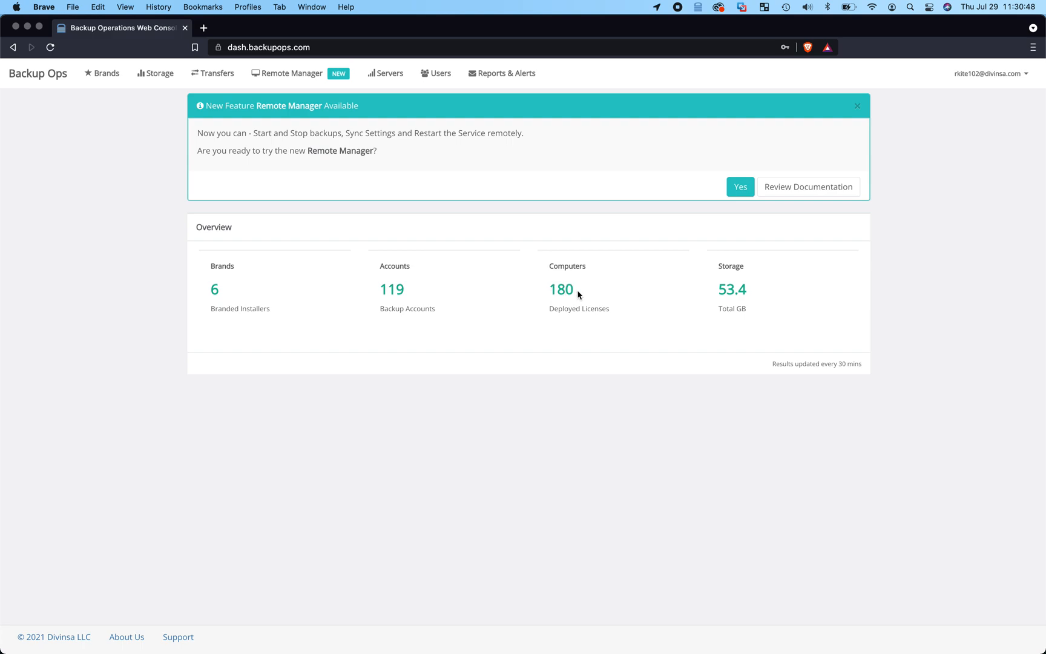
drag(550, 289, 575, 289)
click(608, 289)
drag(718, 289, 757, 291)
Open the Windows Server build form for a new brand, review its required and optional settings, and return to the brands list
click(103, 78)
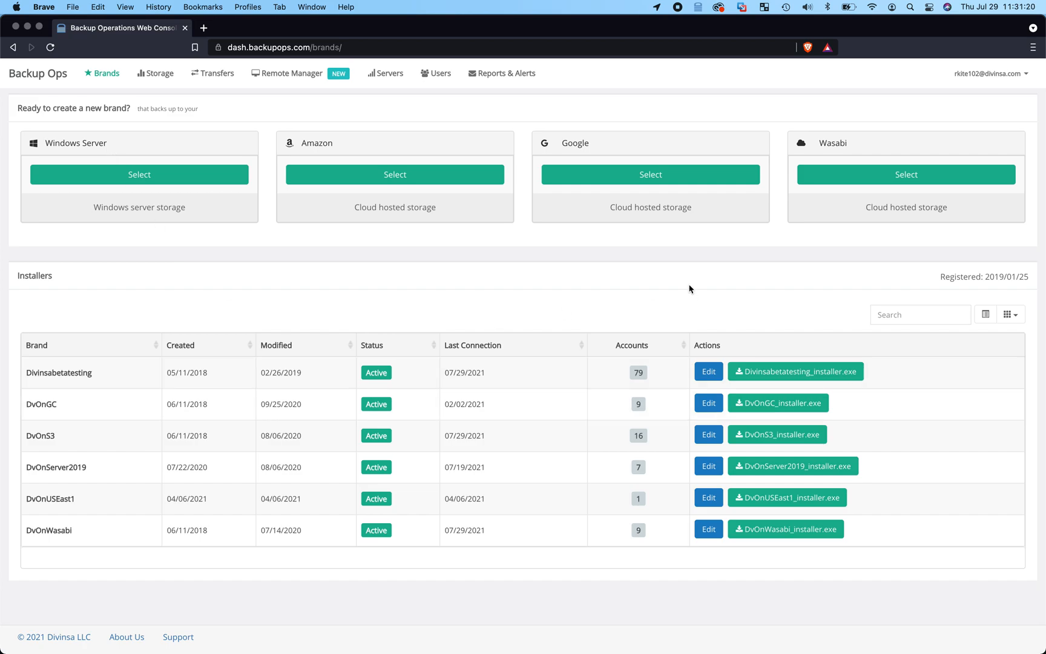
click(221, 175)
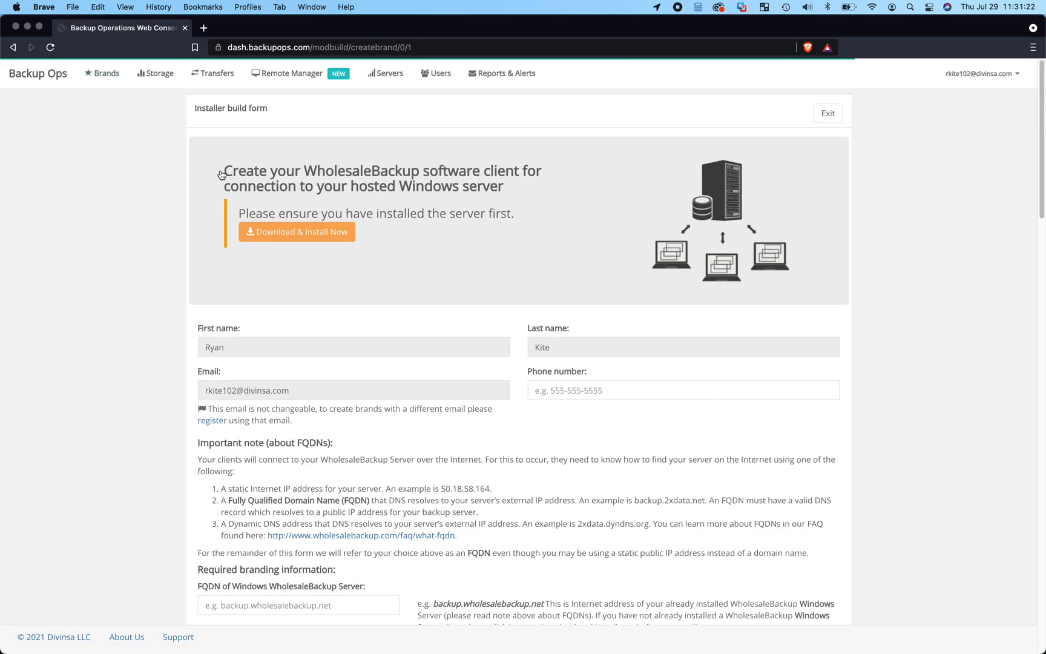
scroll(458, 436, down, 10)
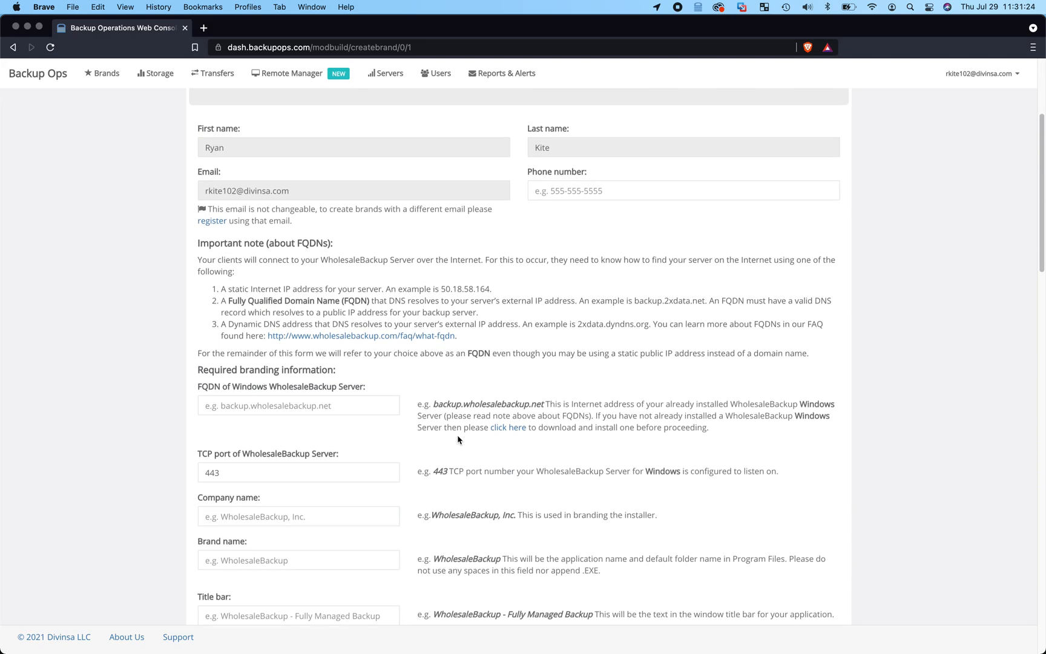
scroll(457, 436, down, 15)
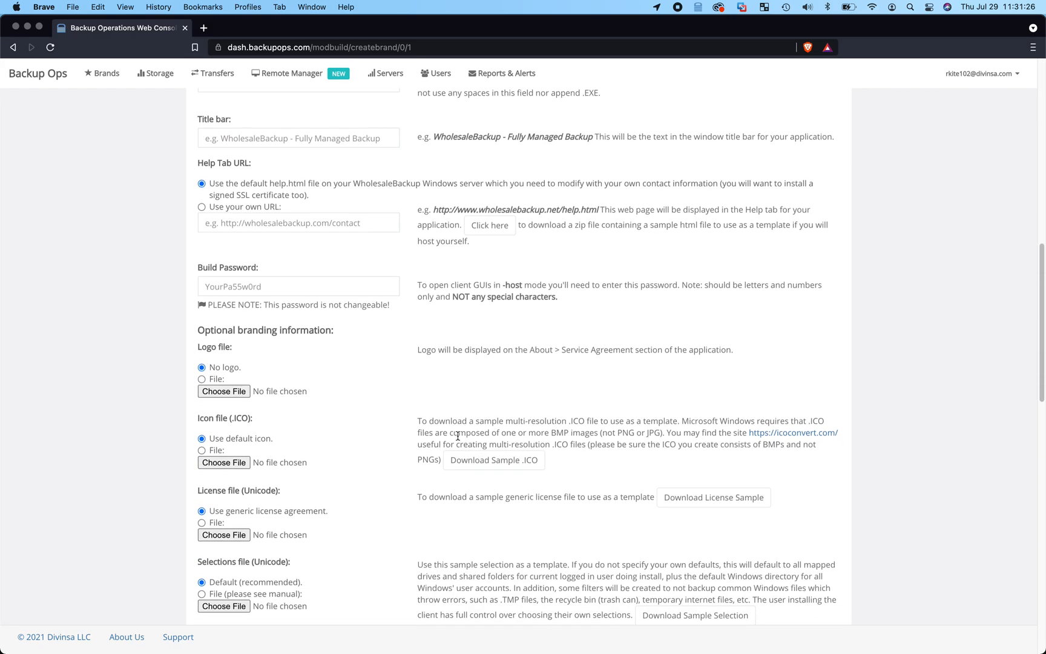
scroll(458, 440, down, 6)
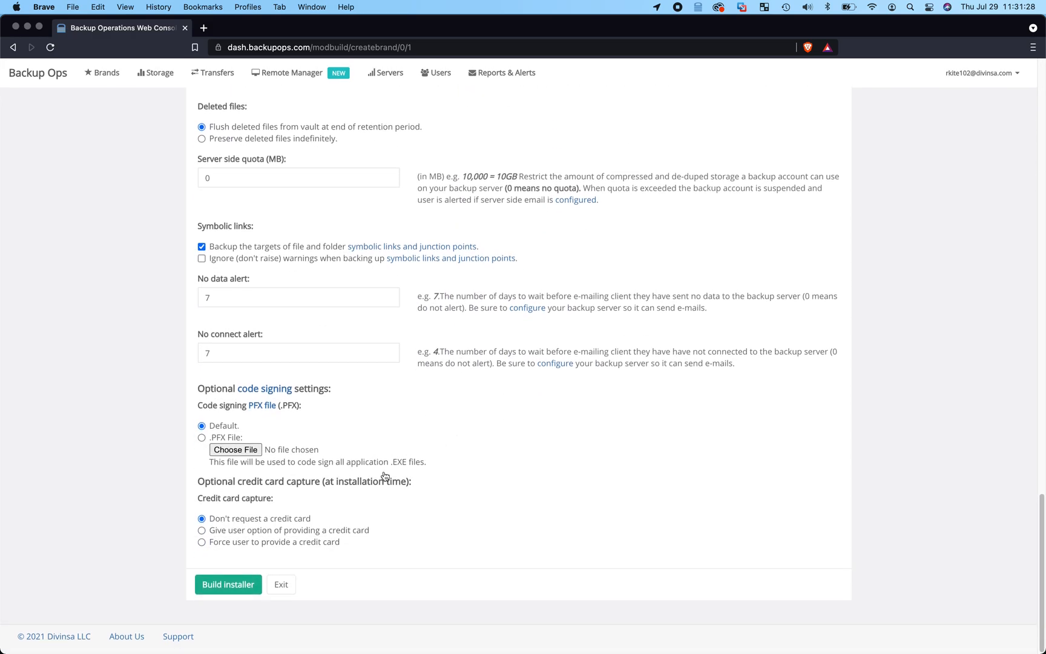
click(223, 591)
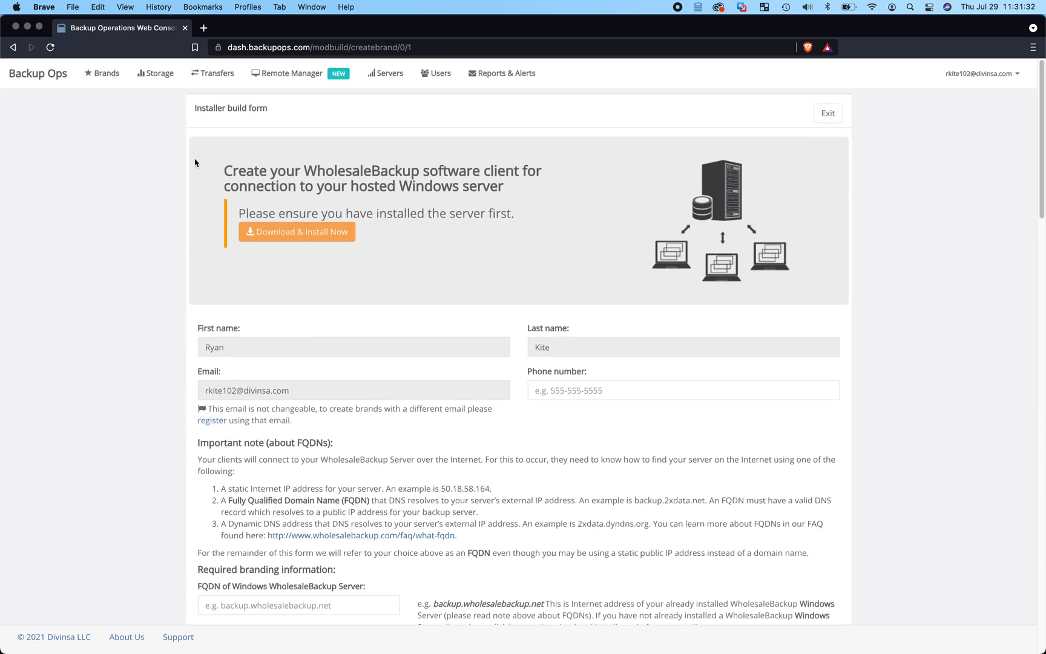
click(105, 73)
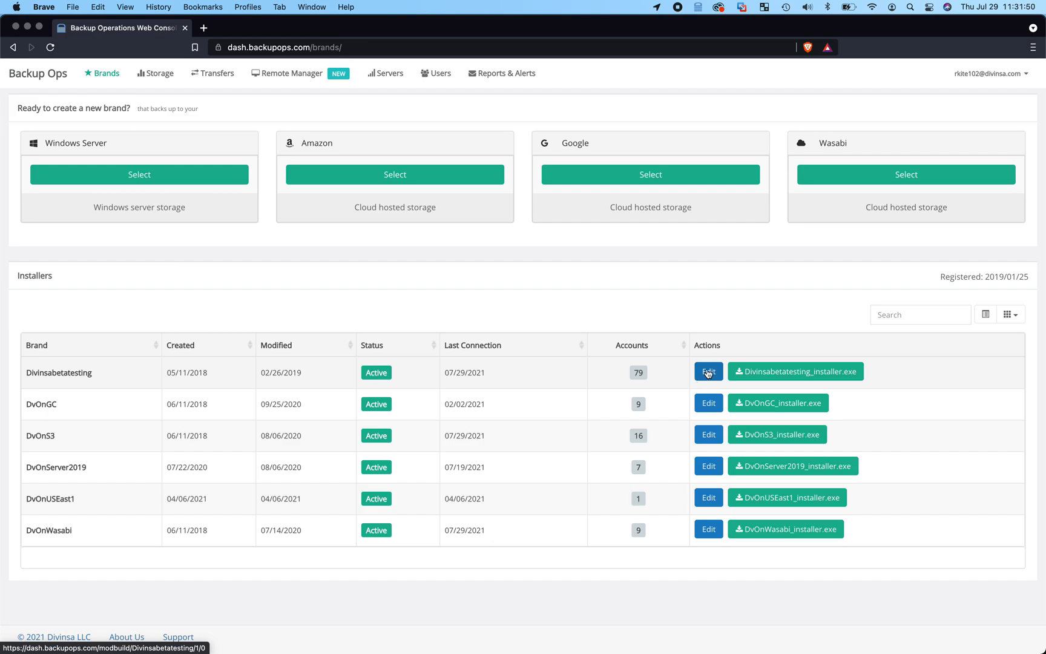
Open the Storage report and filter it to the DvOnWasabi brand
click(159, 75)
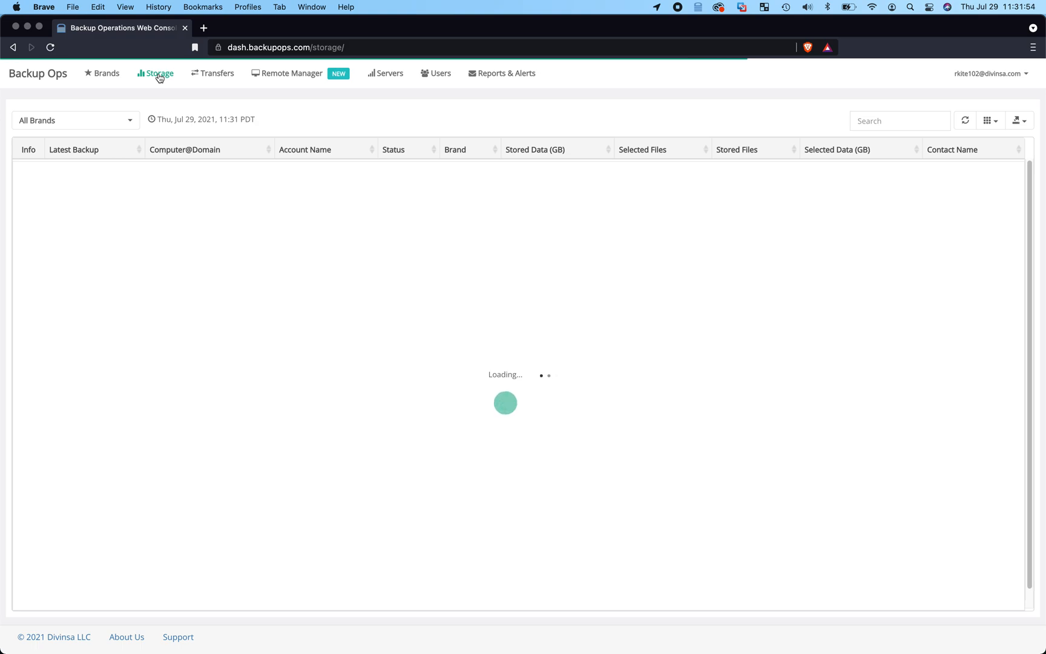
click(101, 117)
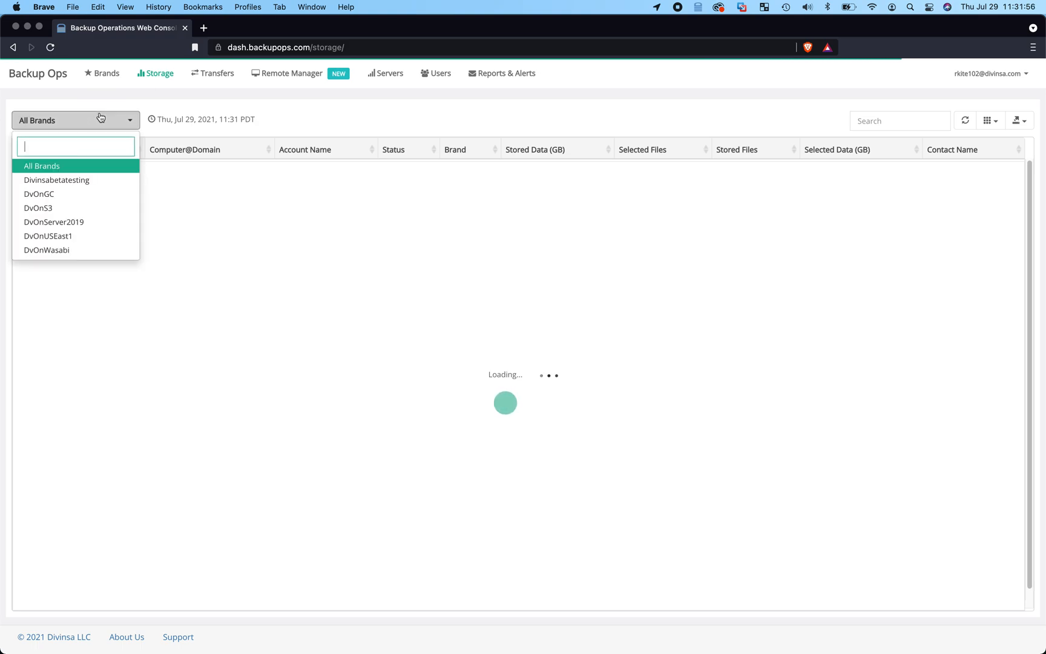
click(60, 250)
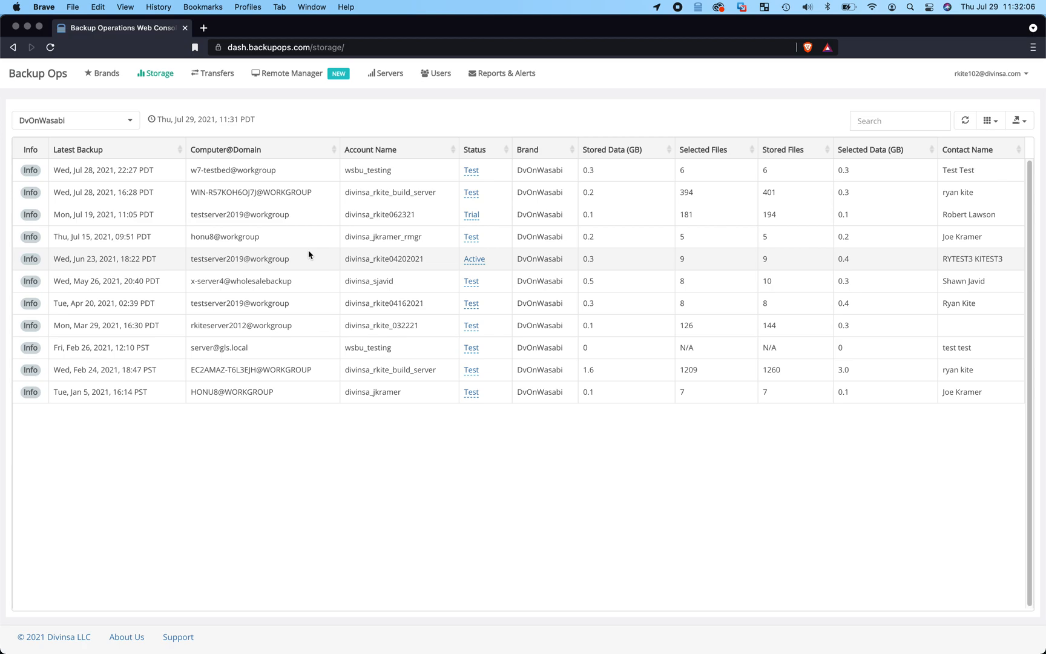
Open the backup transfer history for w7-testbed@workgroup and check the column and export options of the history and storage tables
click(31, 170)
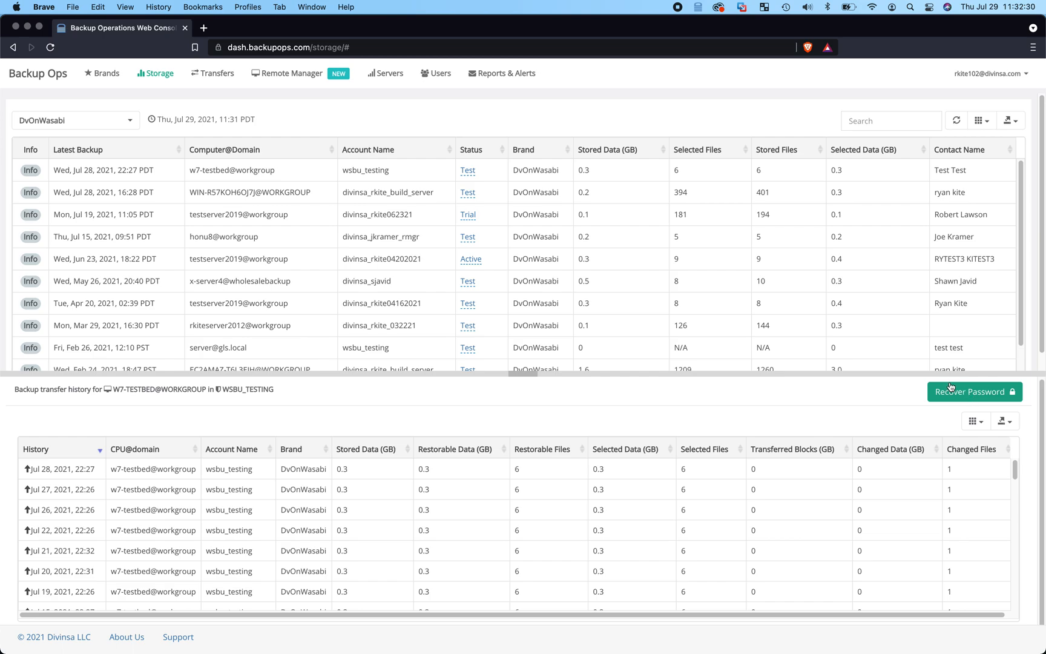
click(974, 424)
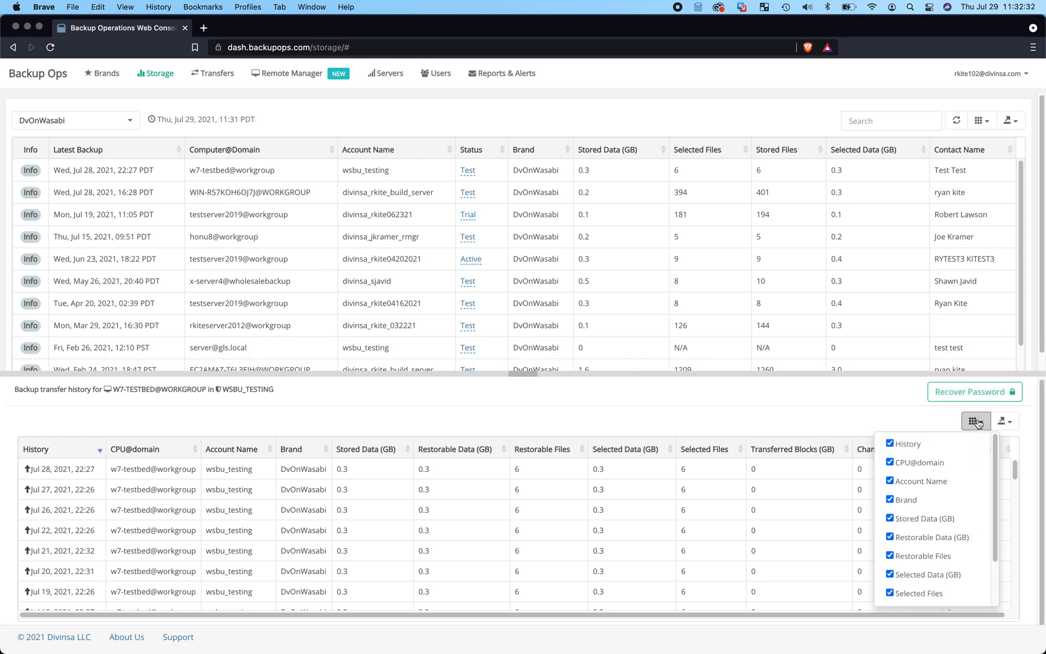
click(1006, 421)
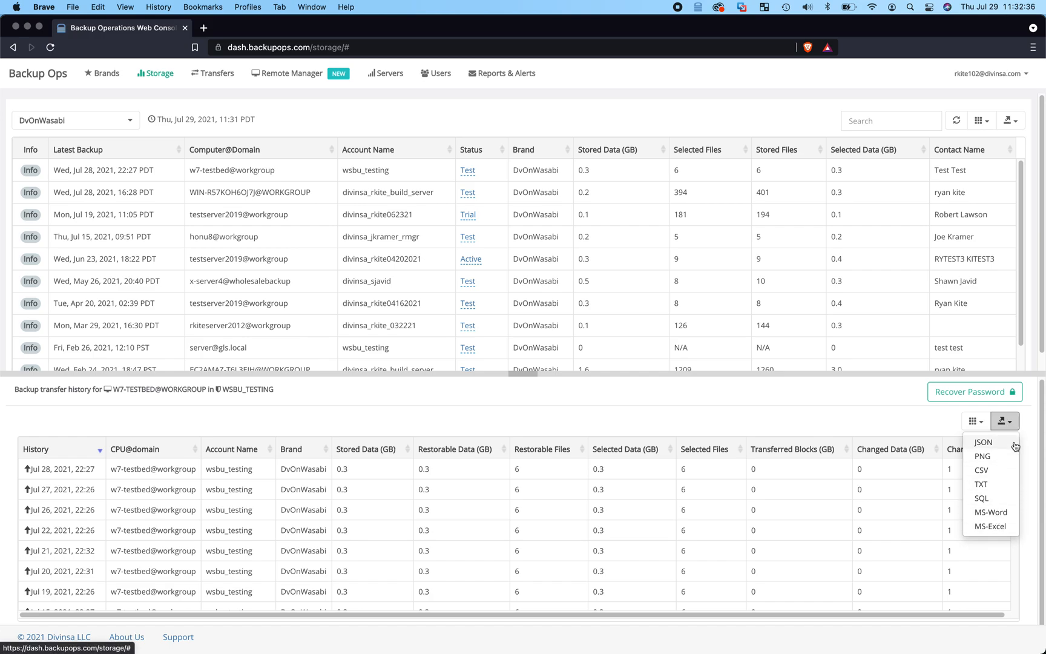
click(920, 420)
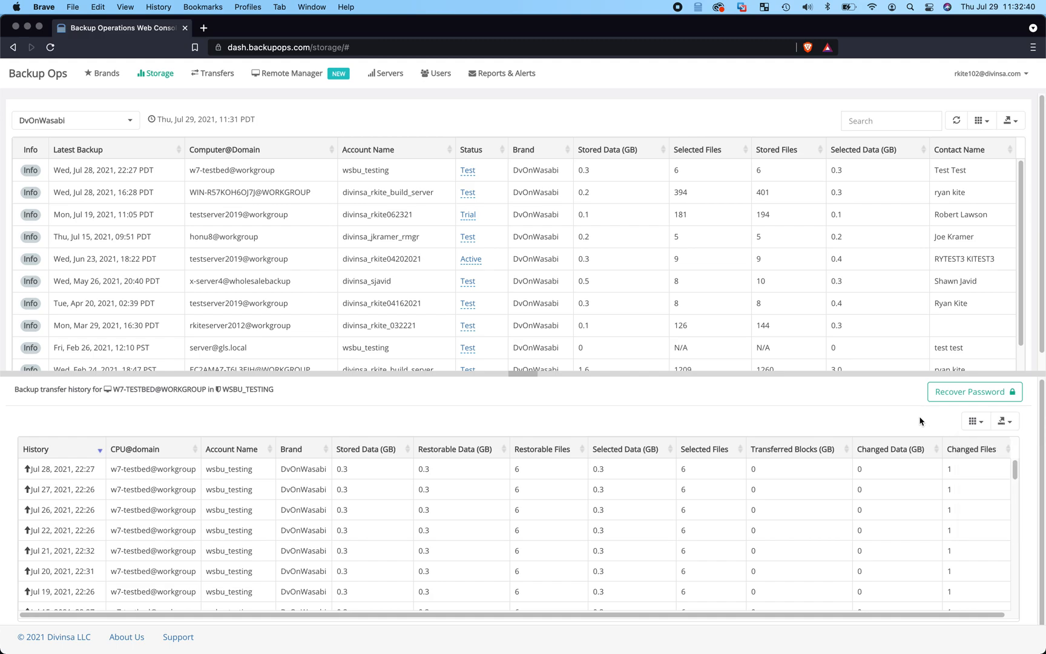
click(1017, 121)
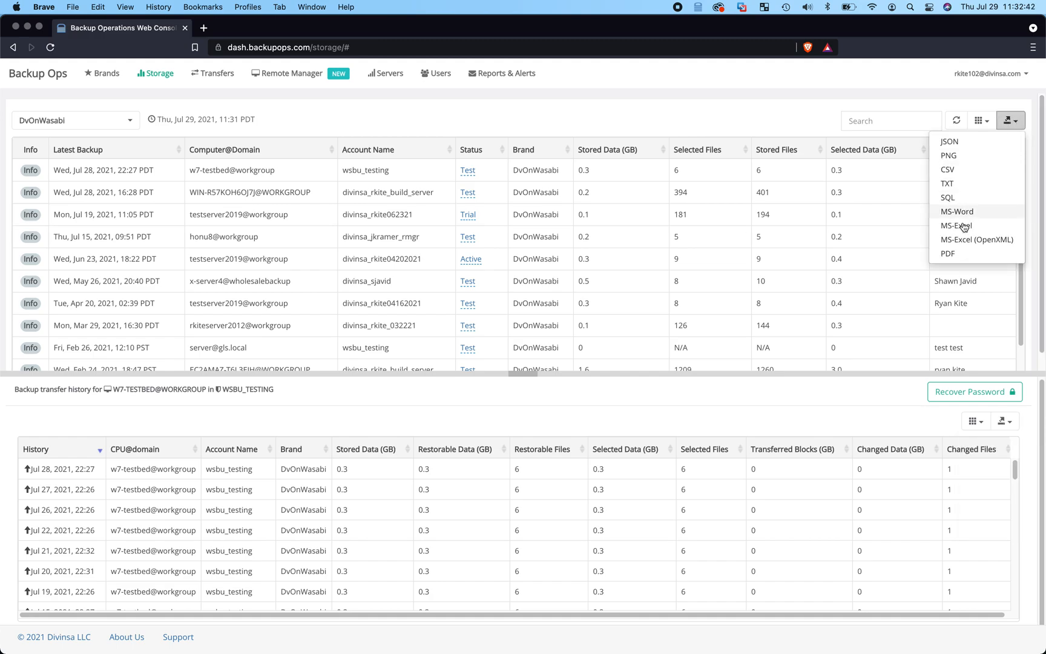
click(768, 122)
Search the storage table for a contact's first name and clear the search again
click(883, 125)
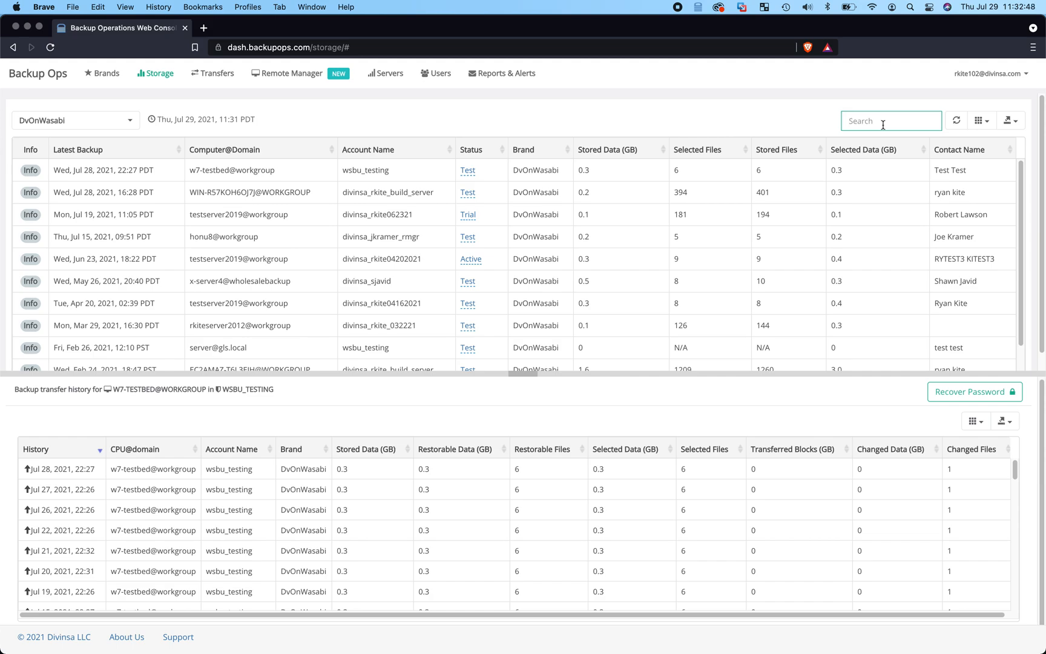
text(joe)
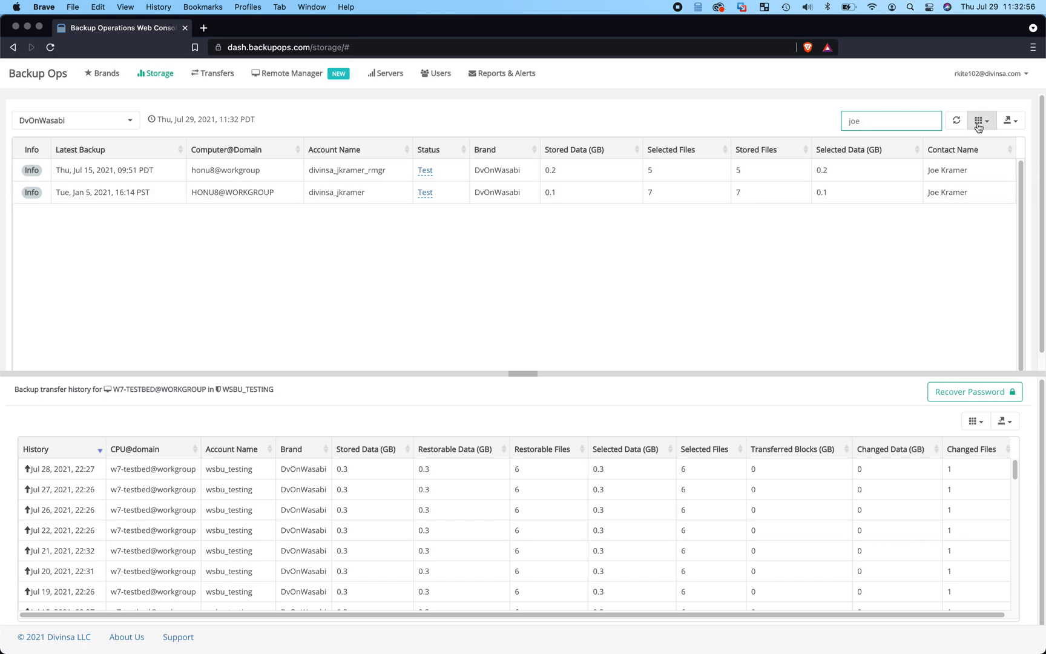
double_click(896, 121)
key(BackSpace)
Hide the Latest Backup, Status and Brand columns in the storage table
click(982, 123)
click(906, 162)
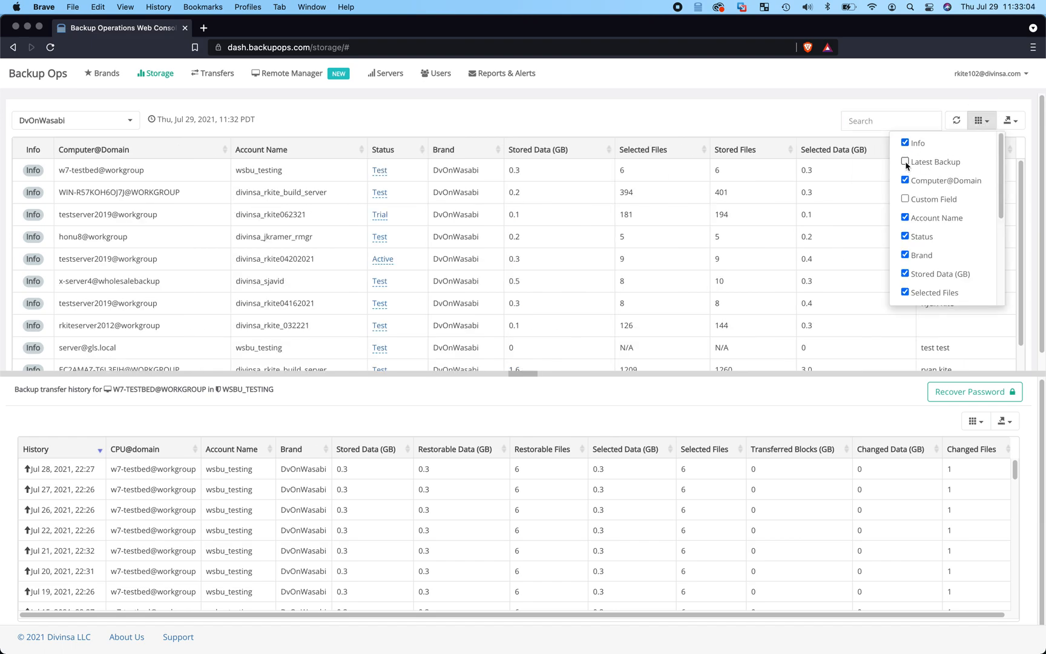
click(906, 237)
click(905, 255)
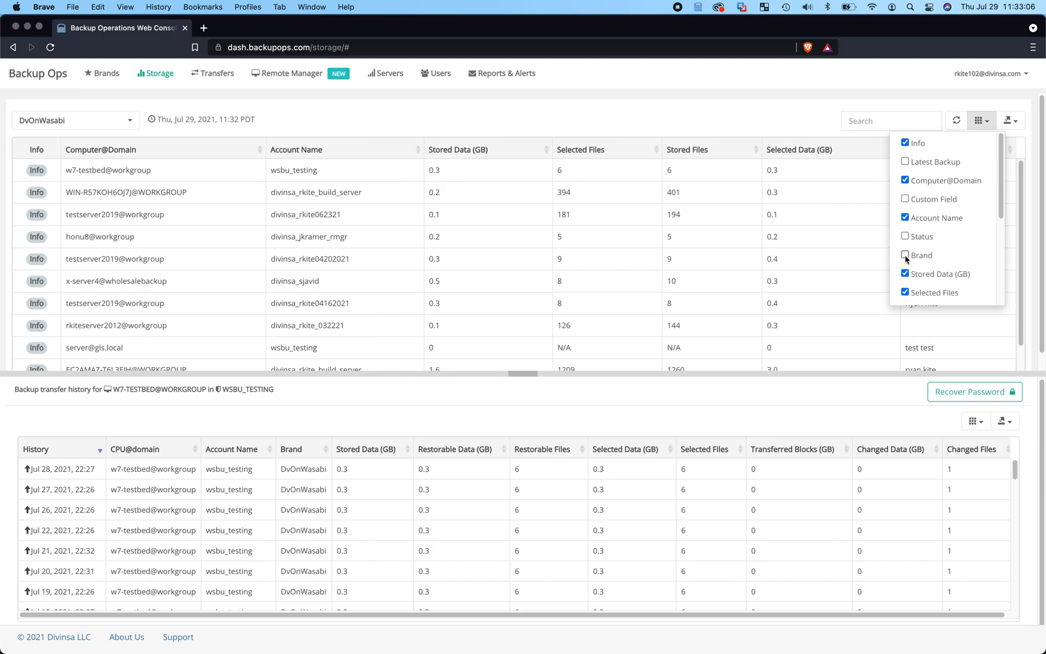
Show the Status, Brand, Custom Field and Latest Backup columns in the storage table
click(906, 236)
click(906, 255)
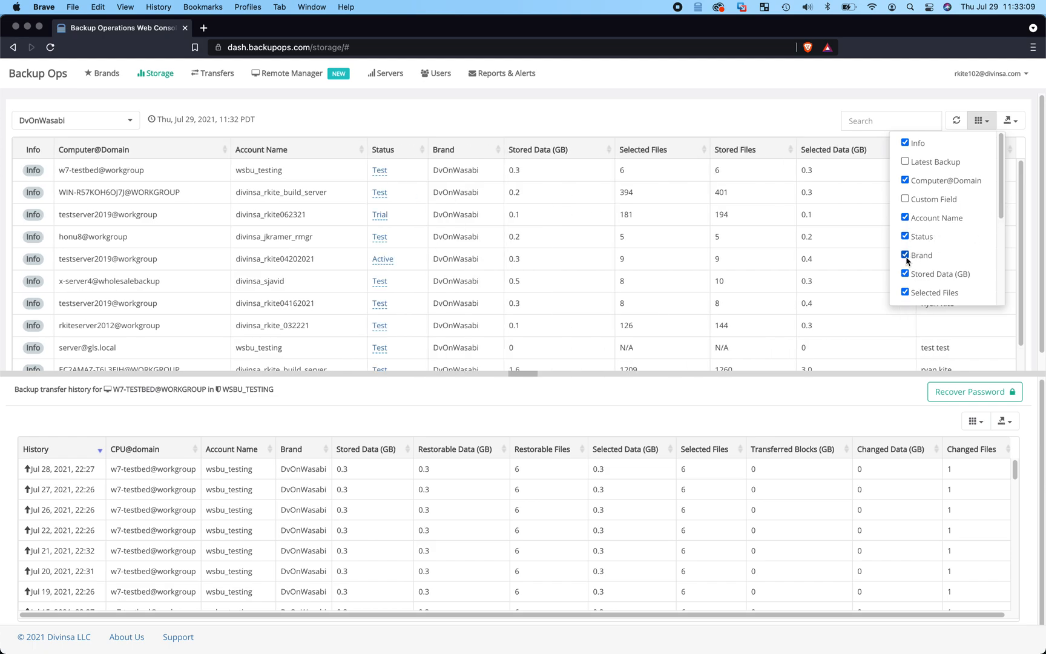
click(906, 199)
click(906, 162)
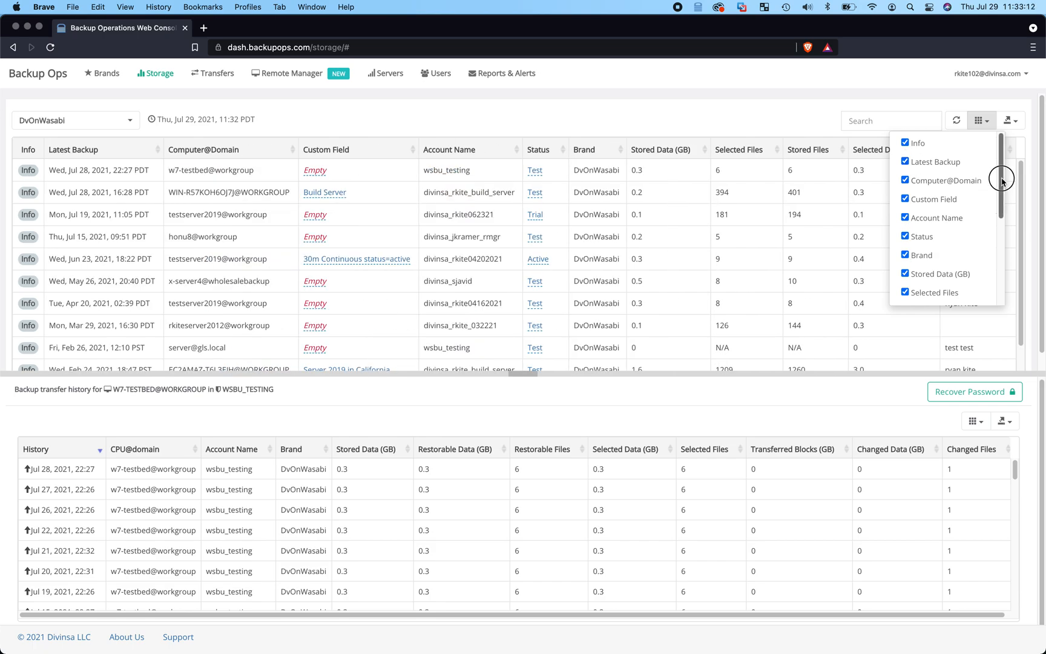
Add the Organization, Email, Phone Number, Bill Code and Regcode columns to the storage table
drag(1003, 175, 1003, 260)
click(906, 218)
click(906, 236)
click(906, 255)
click(905, 275)
click(906, 292)
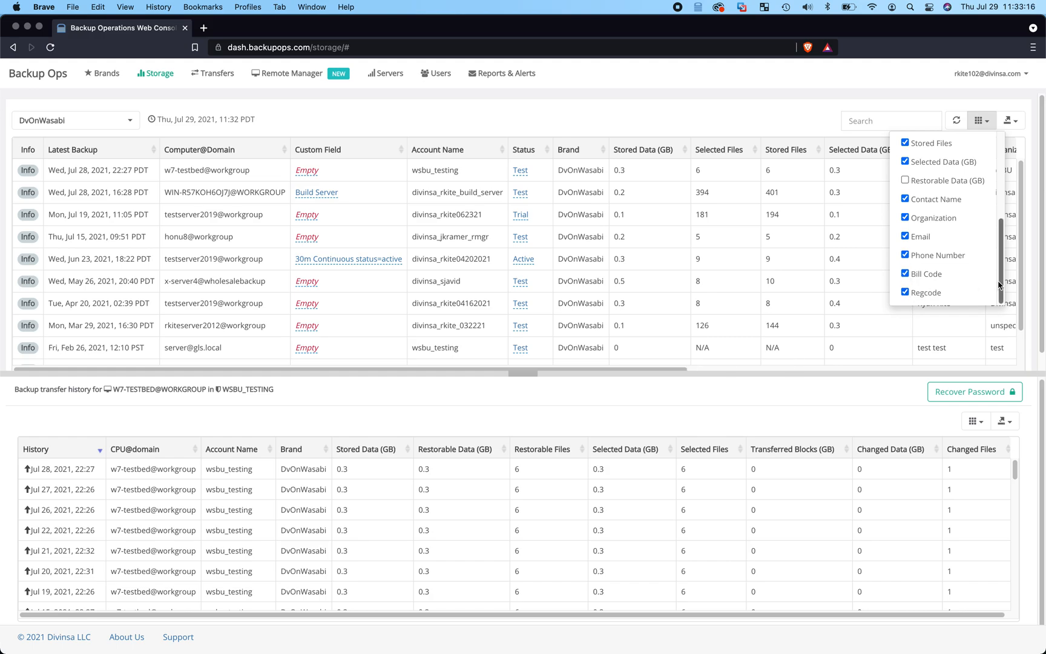
click(988, 126)
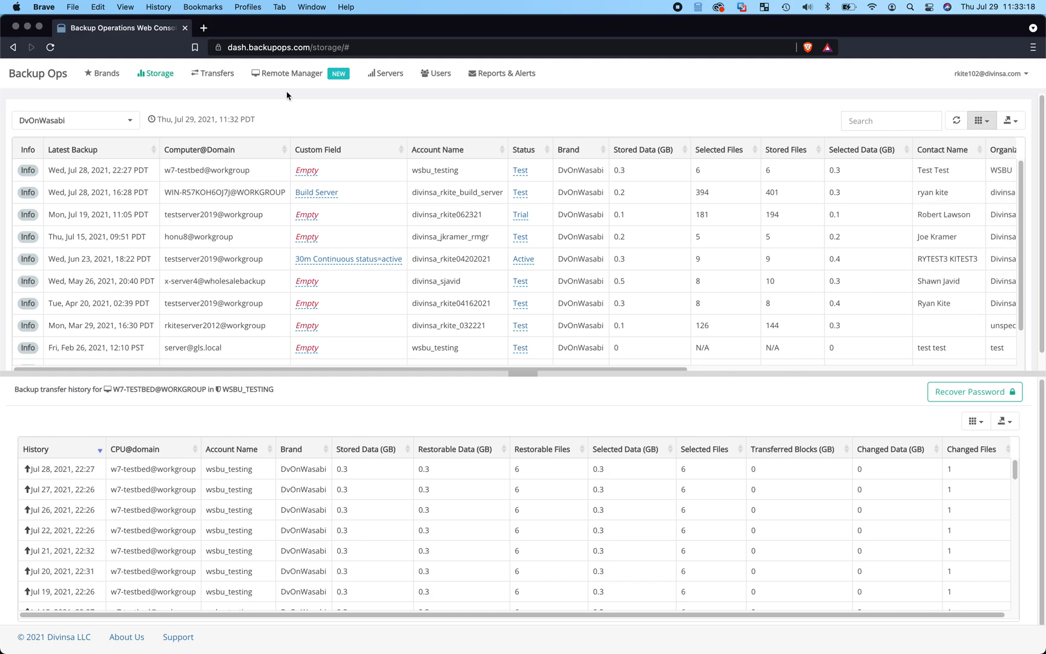
Open the Transfers report and review the upload details and messages of the w7-testbed computer's Jul 28, 2021 connection
click(218, 81)
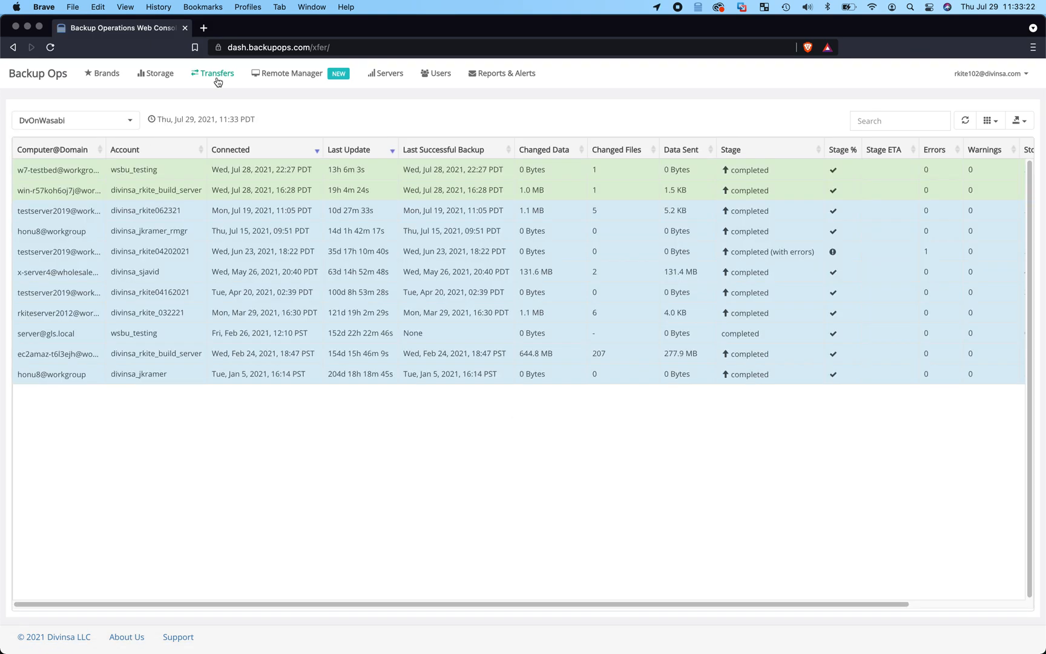
click(158, 174)
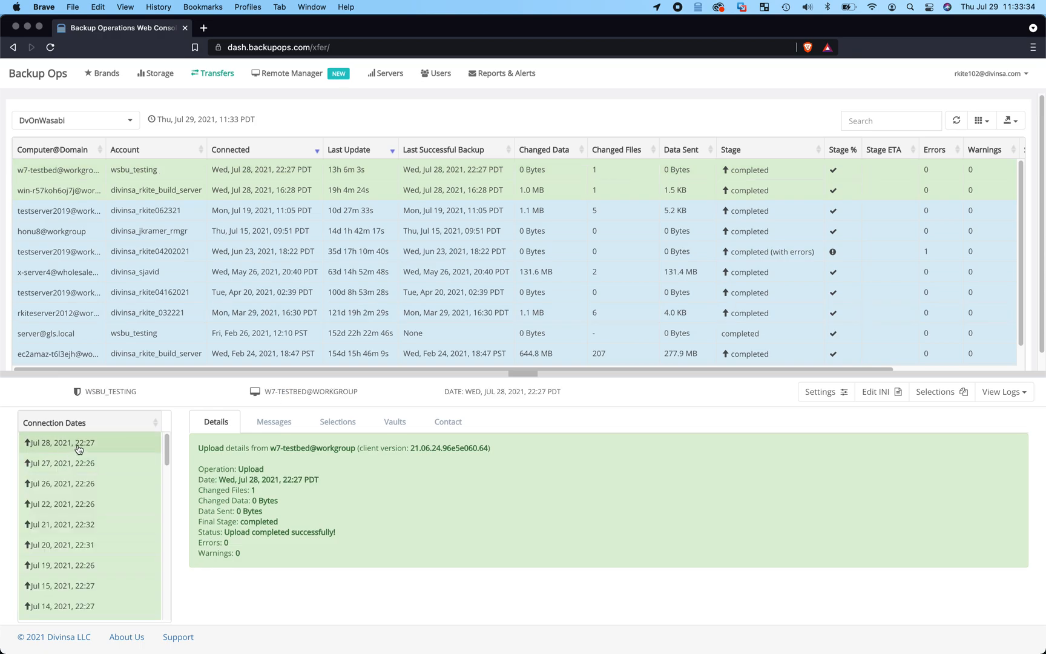
drag(207, 469, 313, 548)
click(313, 548)
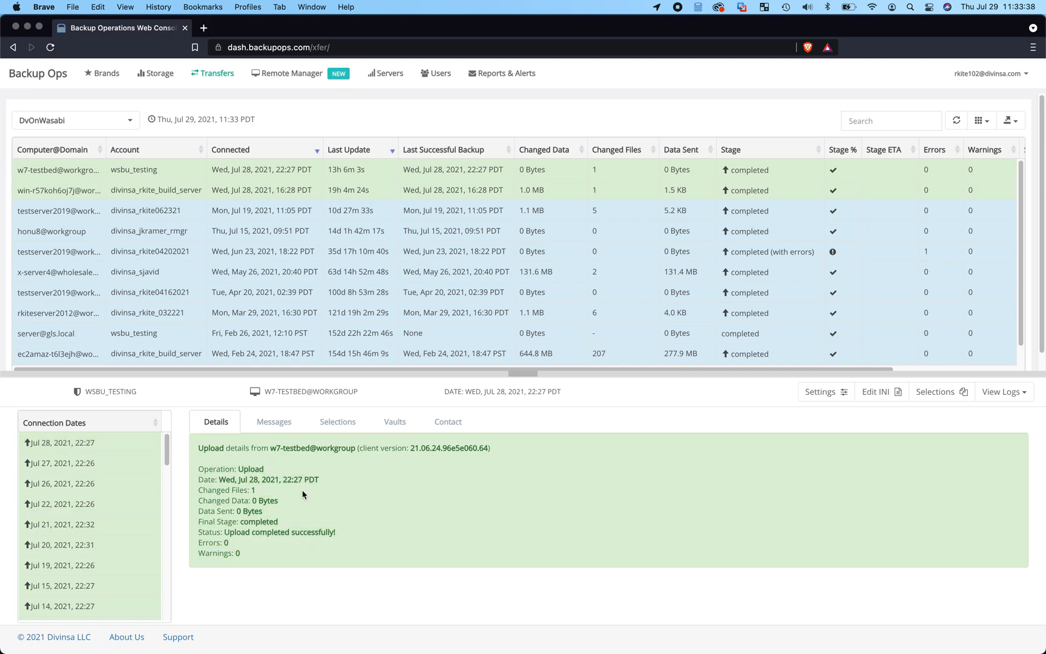
click(275, 423)
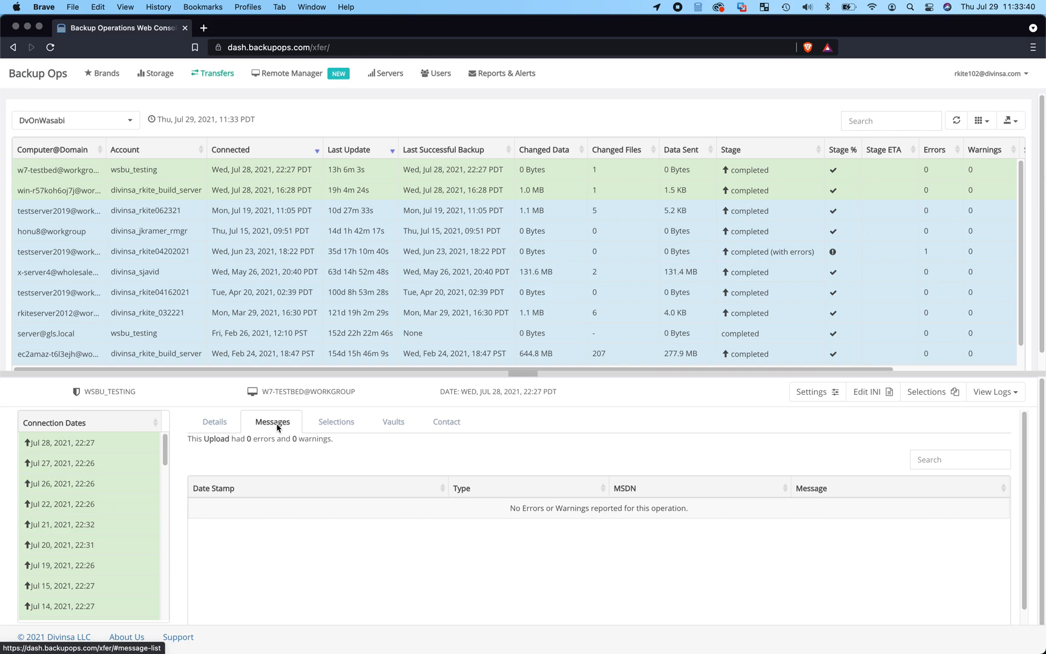
Examine the included and excluded selection paths of the w7-testbed computer's Jul 28, 2021 upload
click(338, 426)
scroll(613, 553, up, 1)
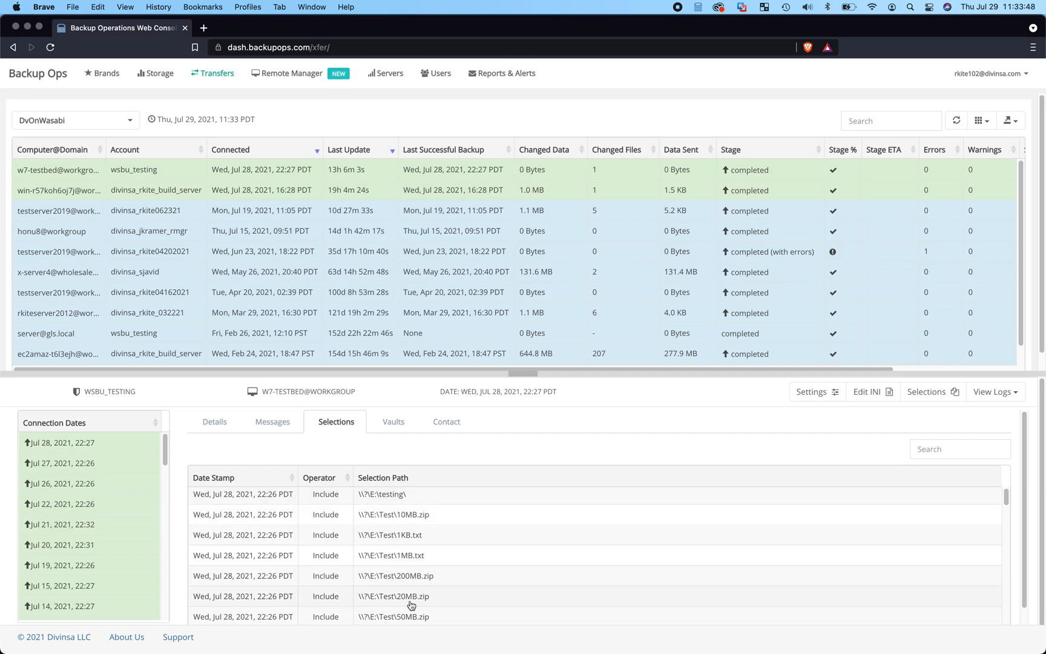
scroll(511, 583, down, 5)
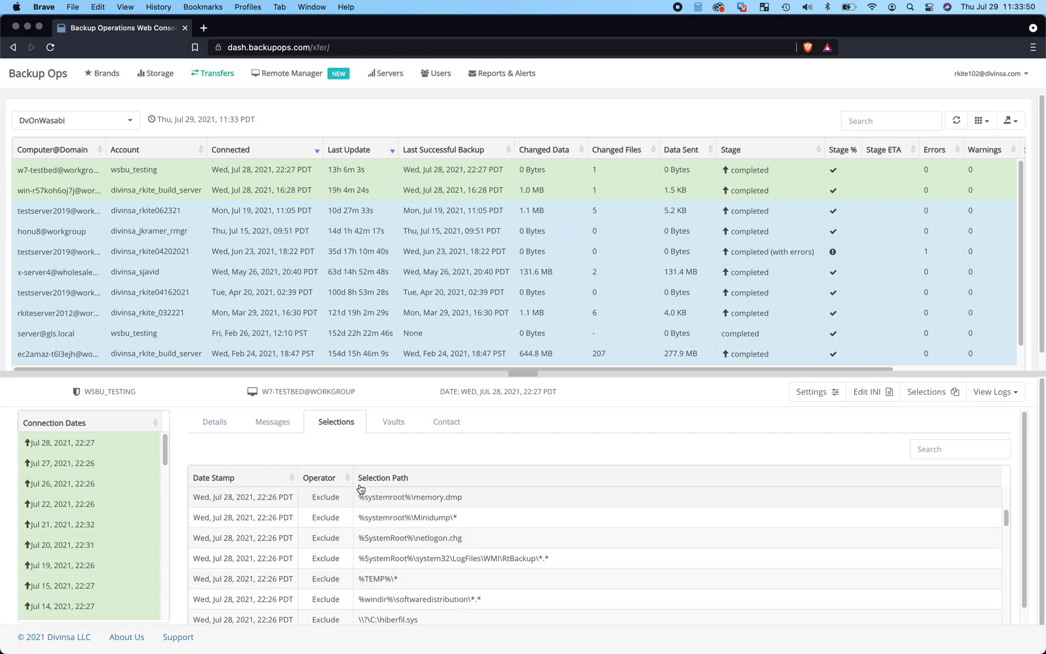
scroll(442, 571, down, 1)
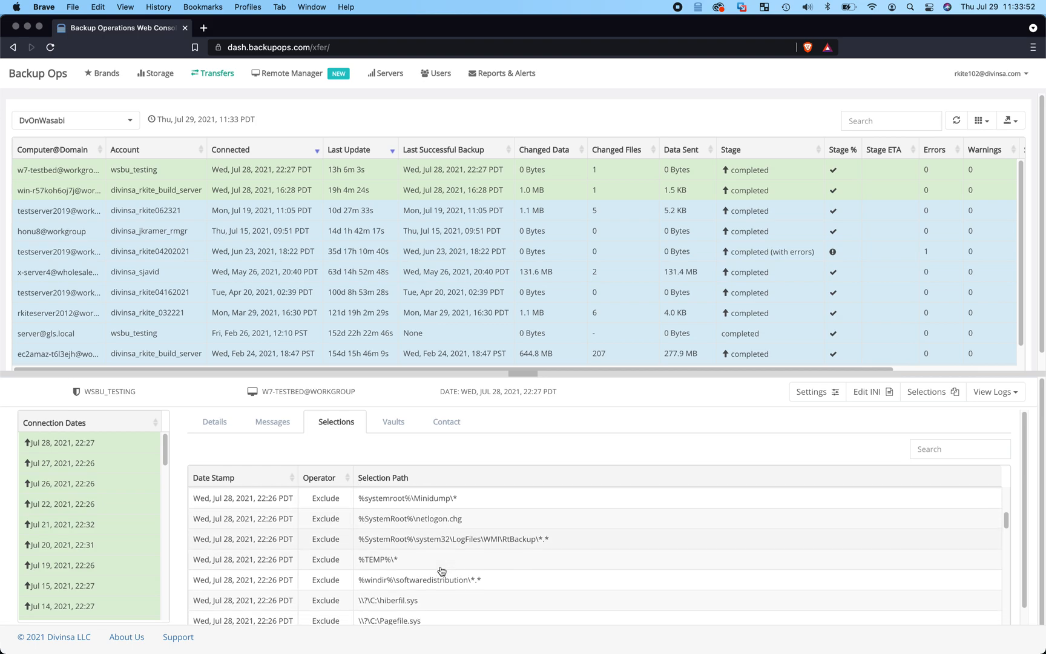
scroll(441, 571, down, 2)
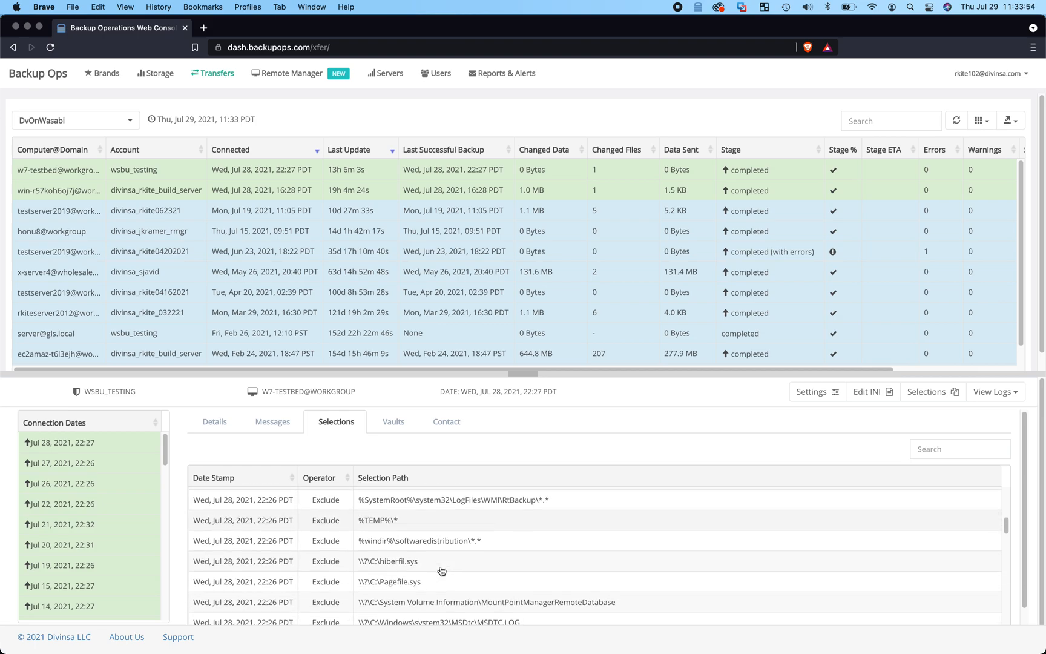
scroll(441, 571, down, 2)
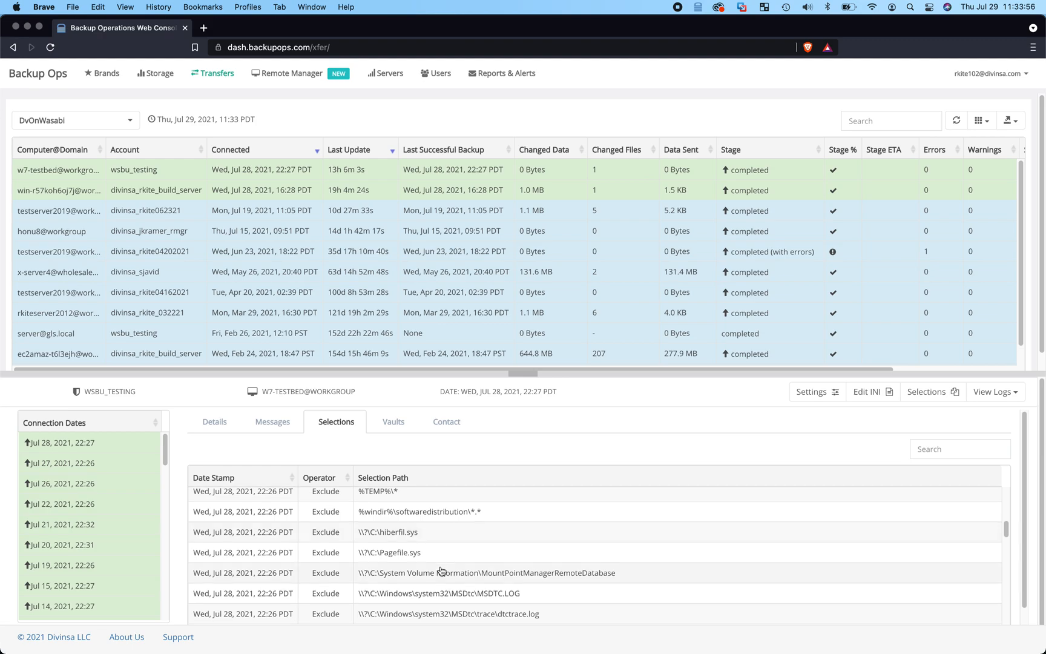
scroll(442, 571, down, 2)
scroll(442, 571, down, 5)
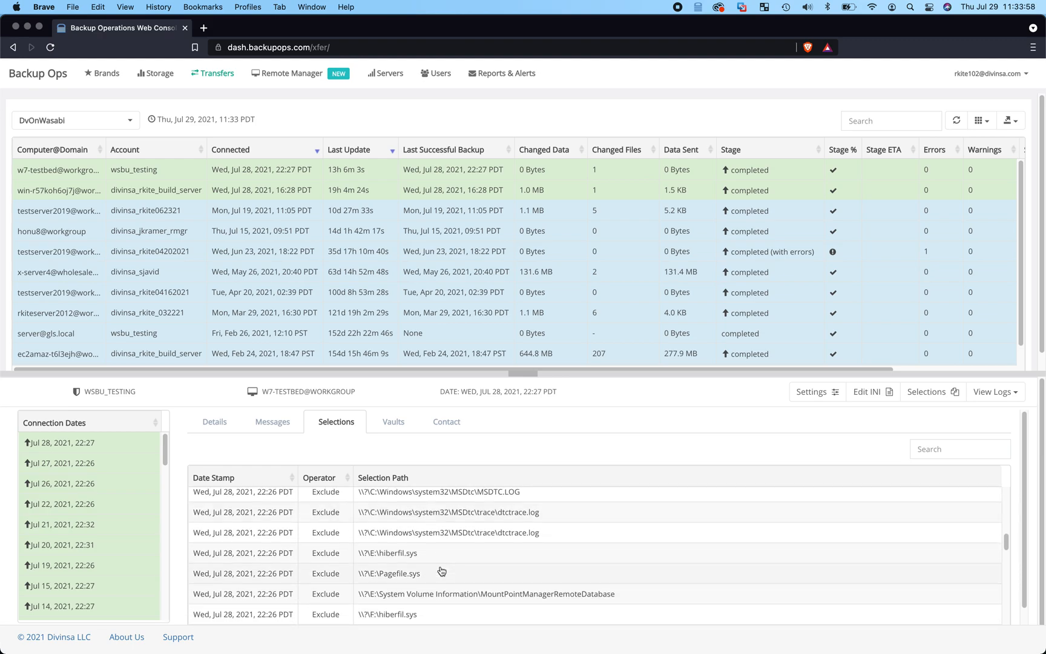
scroll(441, 571, down, 6)
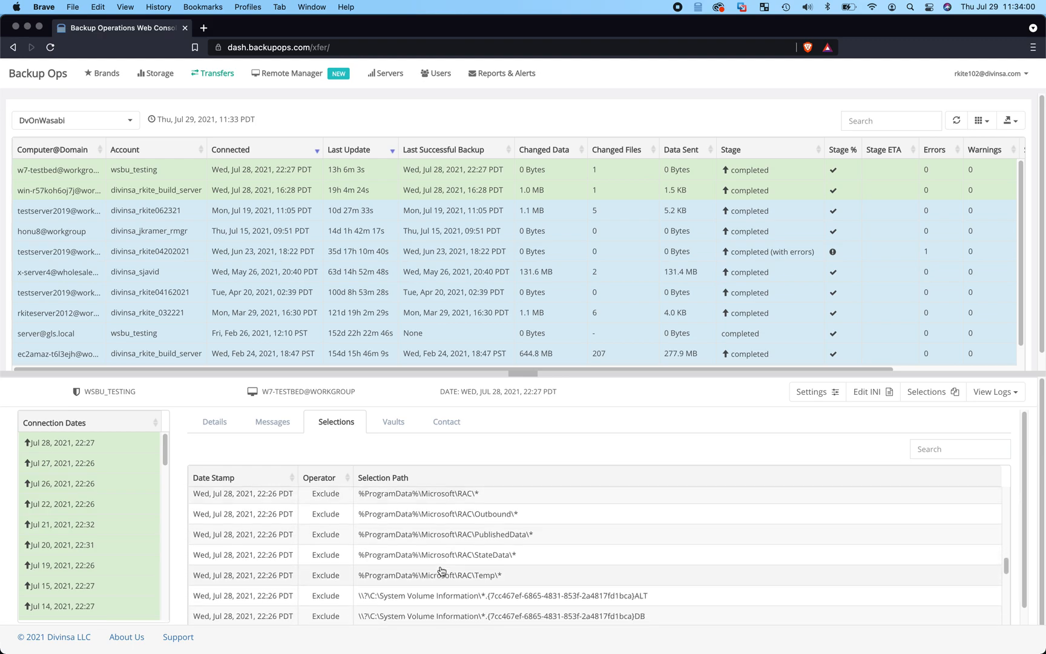
Review the remaining excluded paths, the vault address and the contact details of the w7-testbed computer's Jul 28, 2021 upload
scroll(441, 571, down, 5)
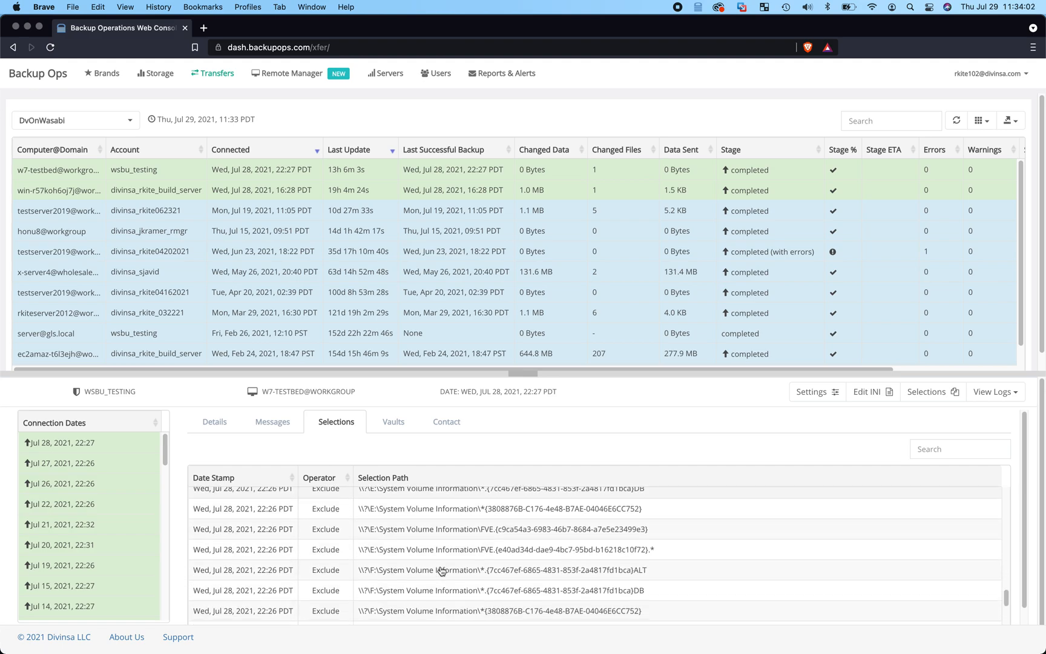
scroll(441, 571, down, 4)
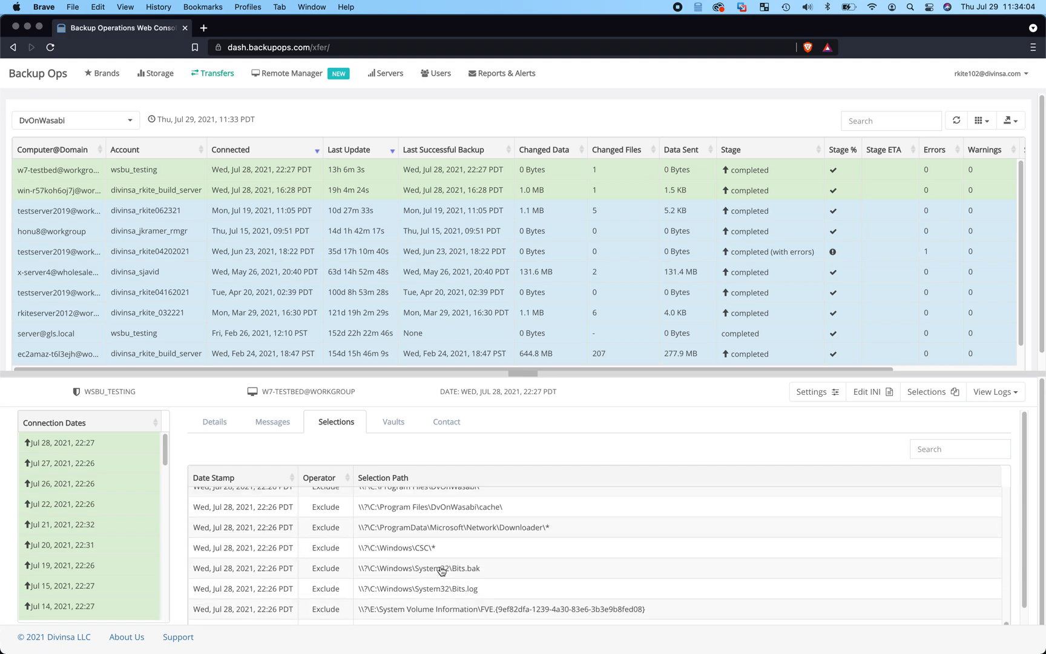
click(398, 422)
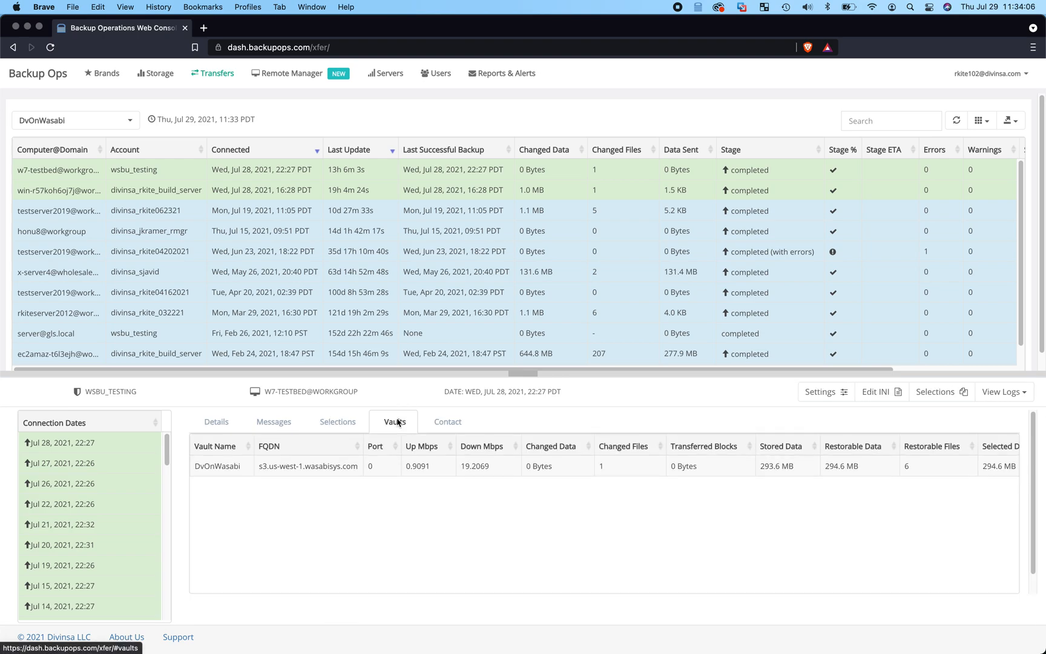
drag(259, 470, 358, 473)
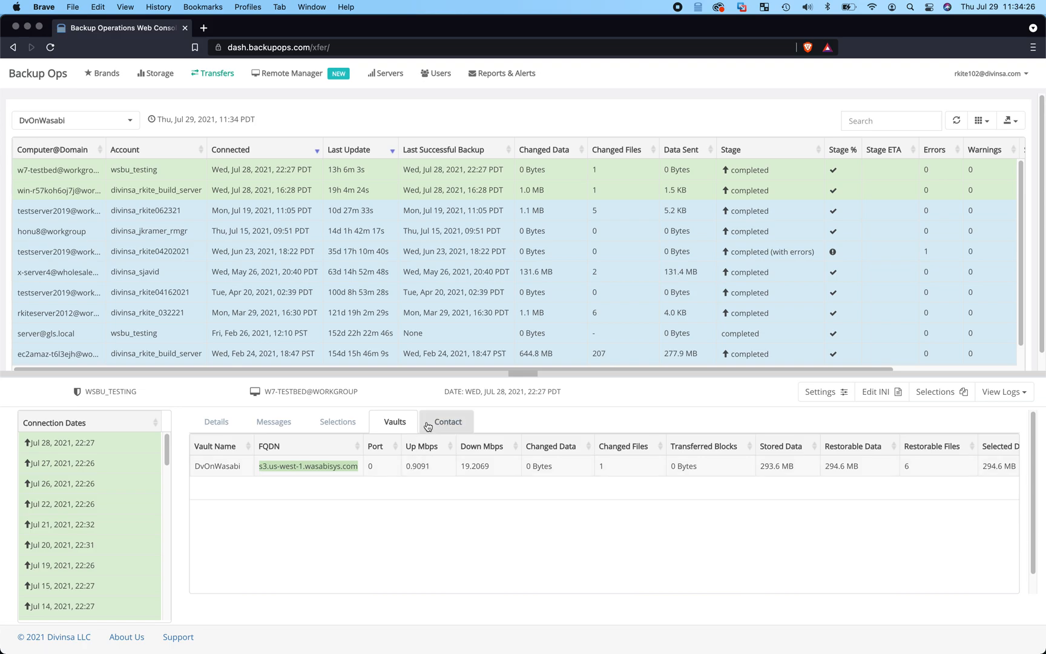
click(445, 426)
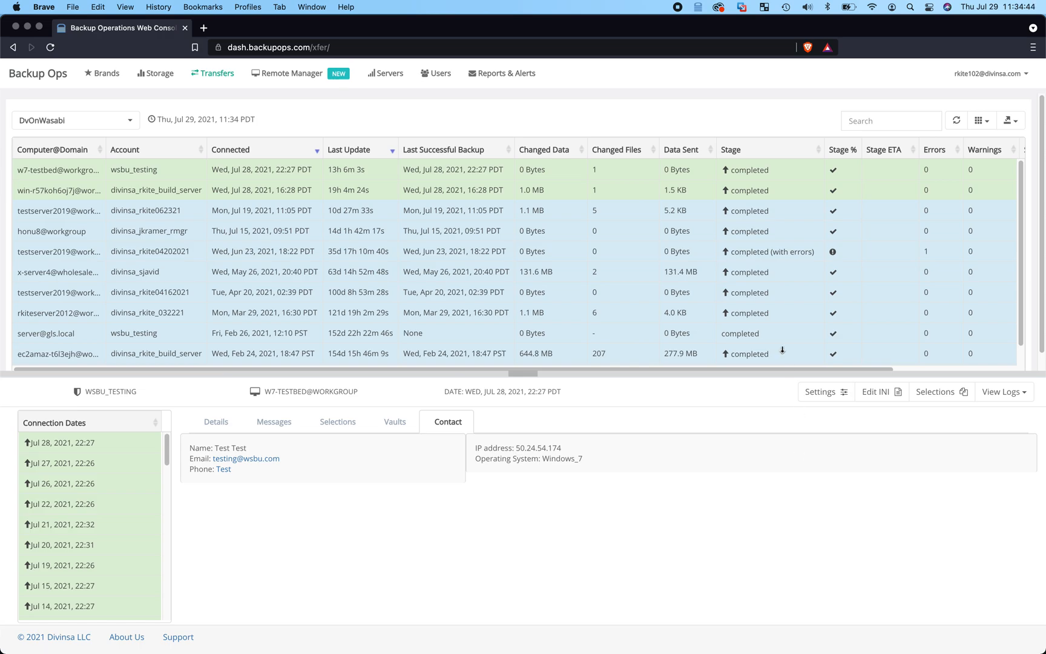
Open the w7-testbed computer's settings and set the No Data and No Connection email alerts to 4 days
click(822, 397)
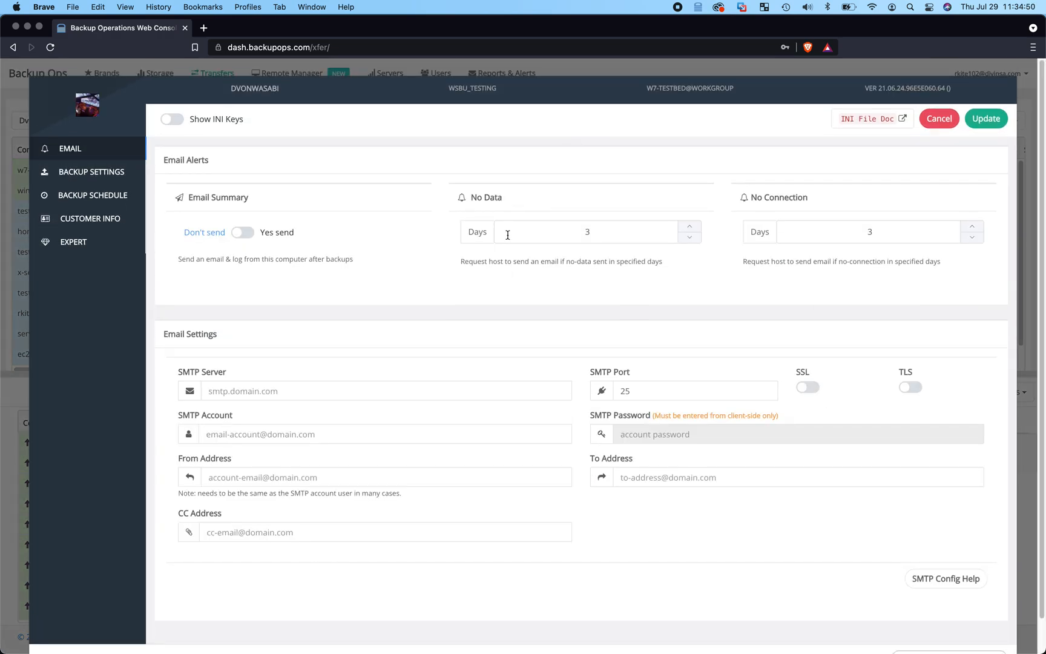
click(690, 226)
click(974, 227)
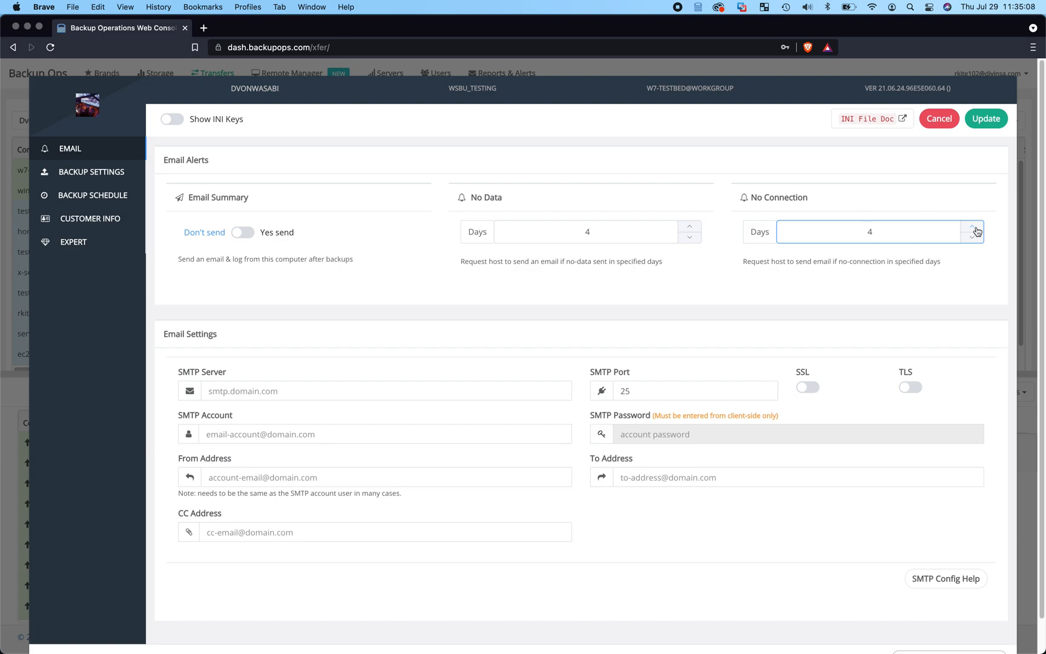
click(876, 238)
click(595, 229)
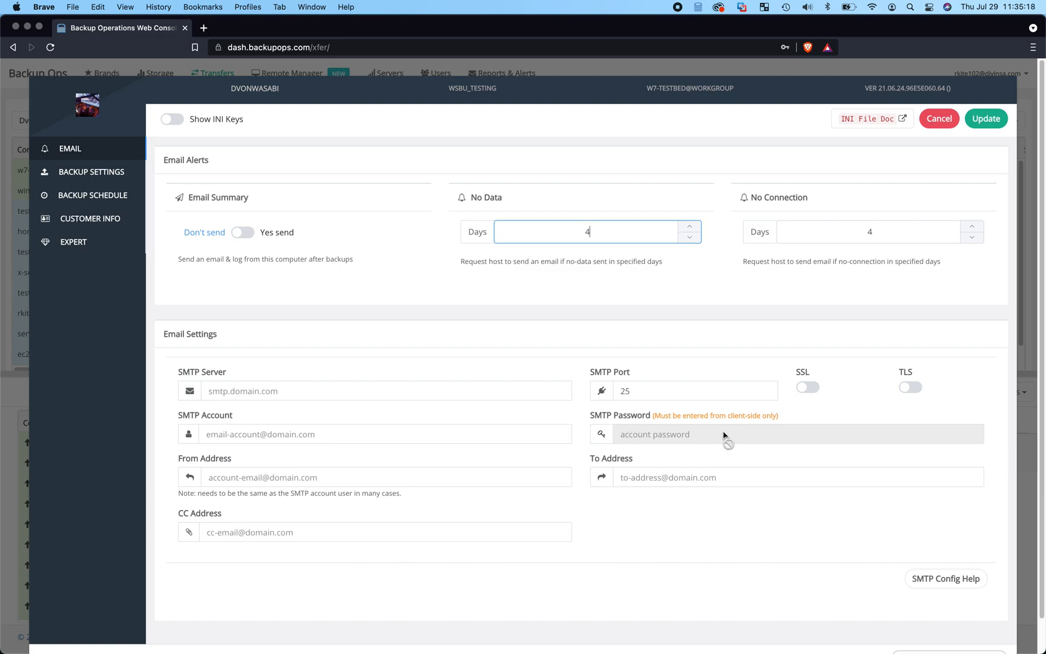
Review the backup settings and try enabling backup to the local vault
click(95, 175)
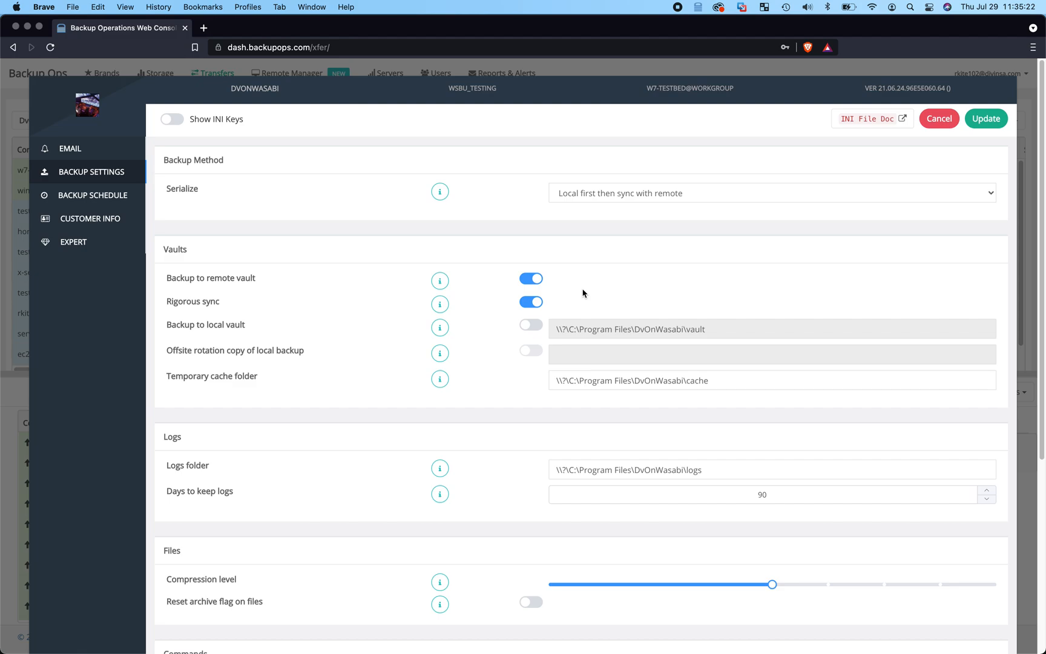
scroll(605, 334, down, 1)
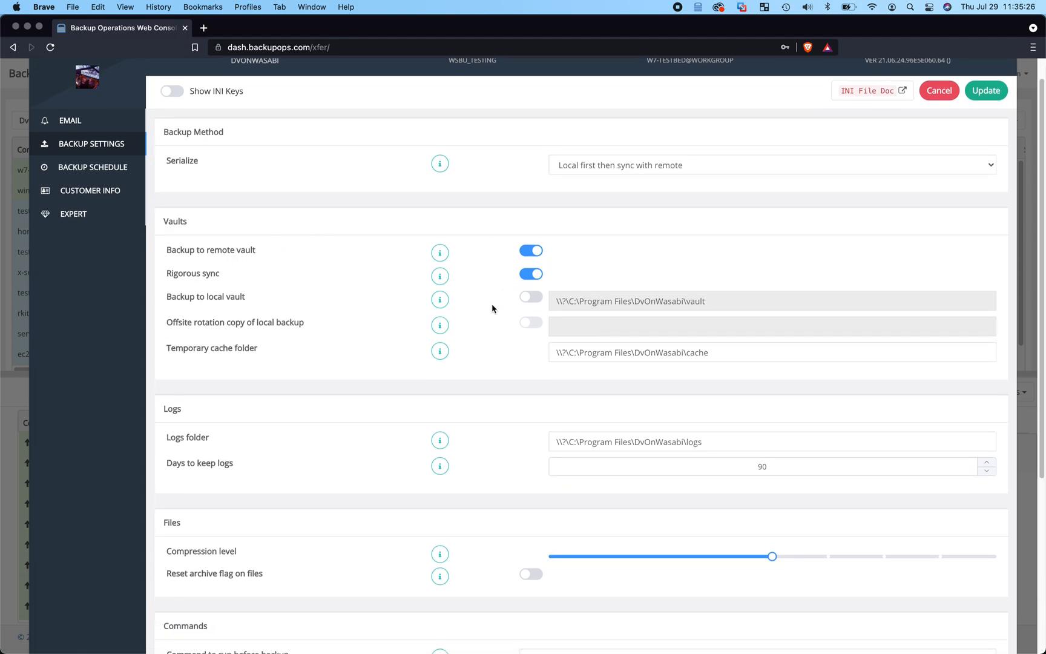
click(532, 298)
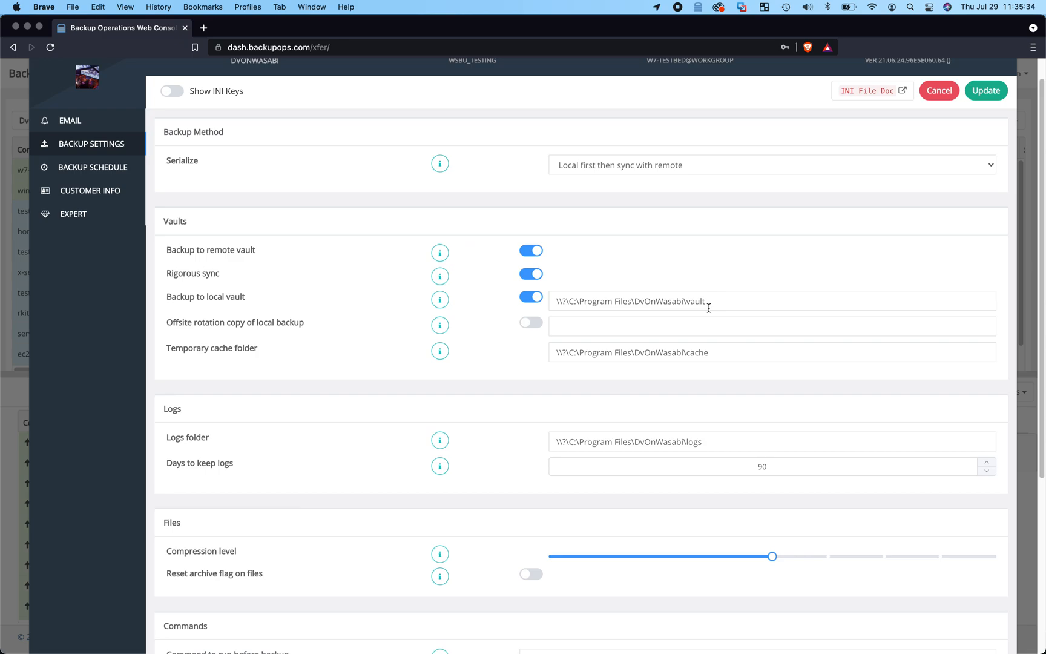
click(531, 297)
scroll(472, 398, down, 5)
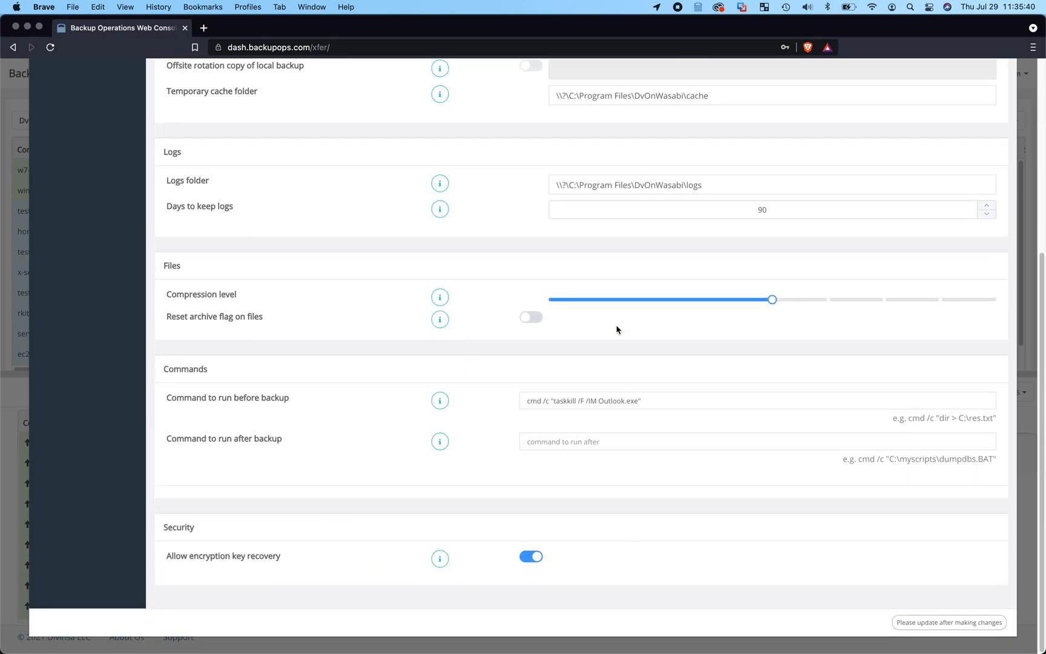
scroll(618, 329, up, 1)
scroll(617, 329, up, 5)
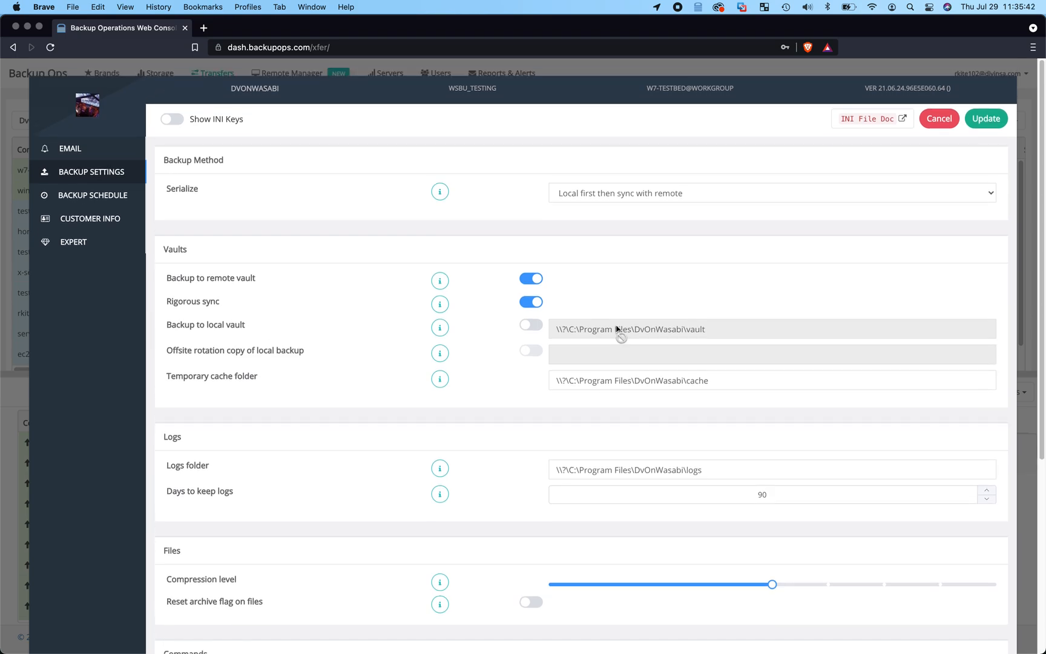
Try the continuous backup mode with a 300-minute delay in the backup schedule, and return to scheduled mode
click(108, 197)
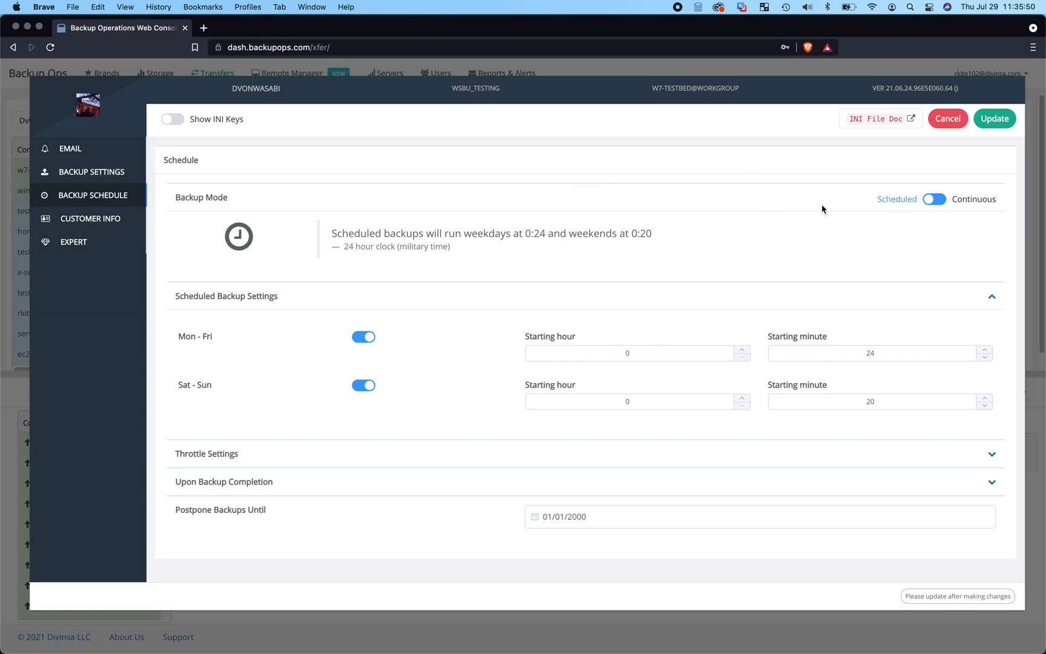
click(938, 201)
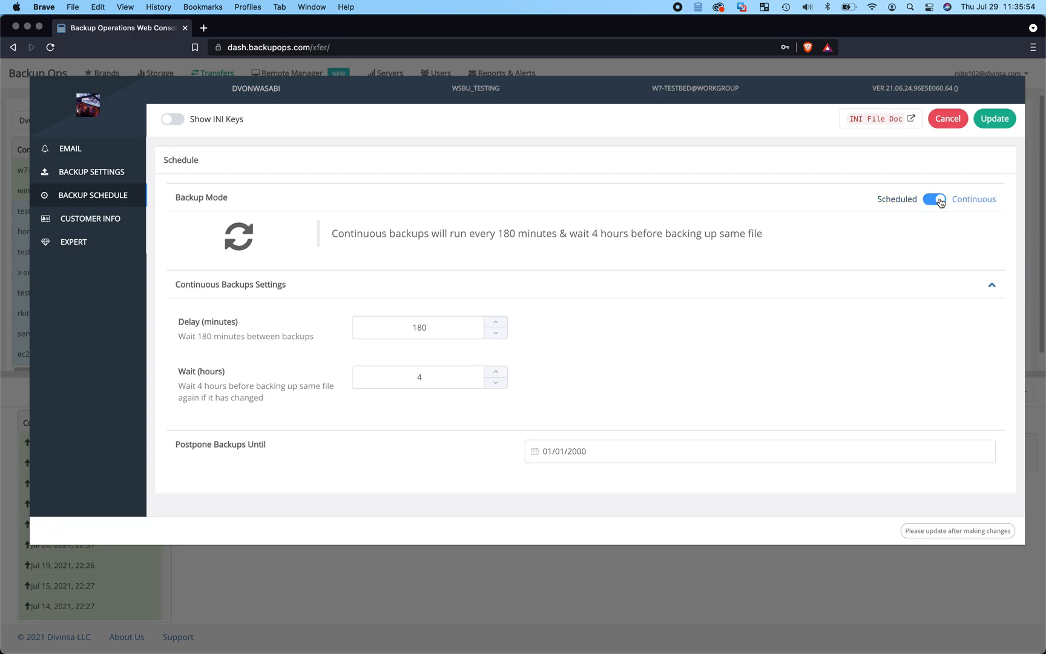
click(409, 327)
drag(409, 327, 454, 326)
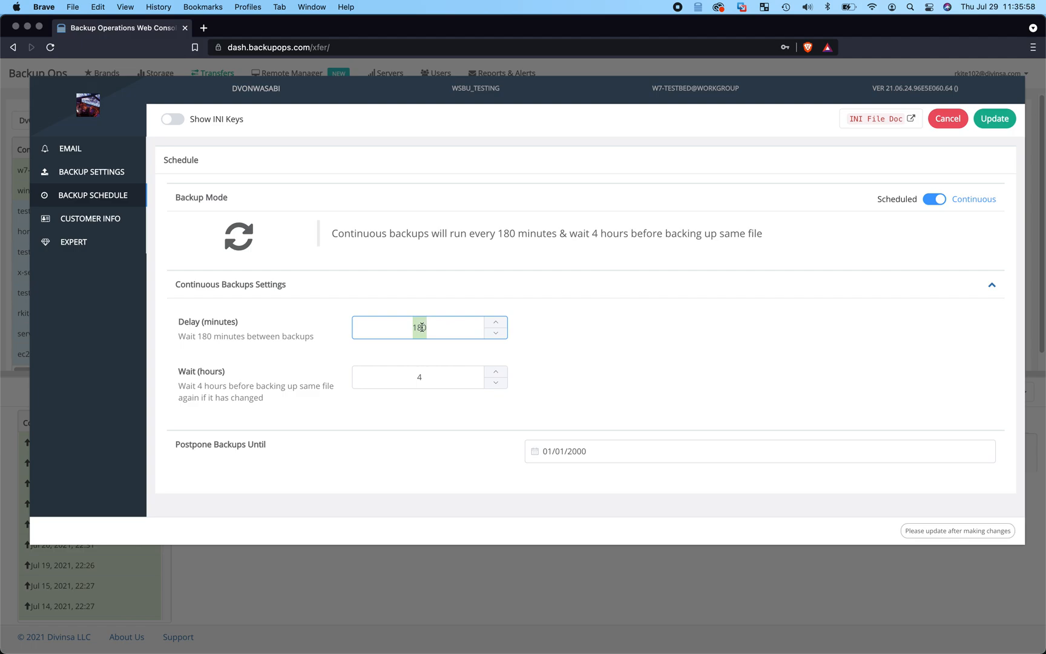
text(300)
click(567, 328)
click(936, 202)
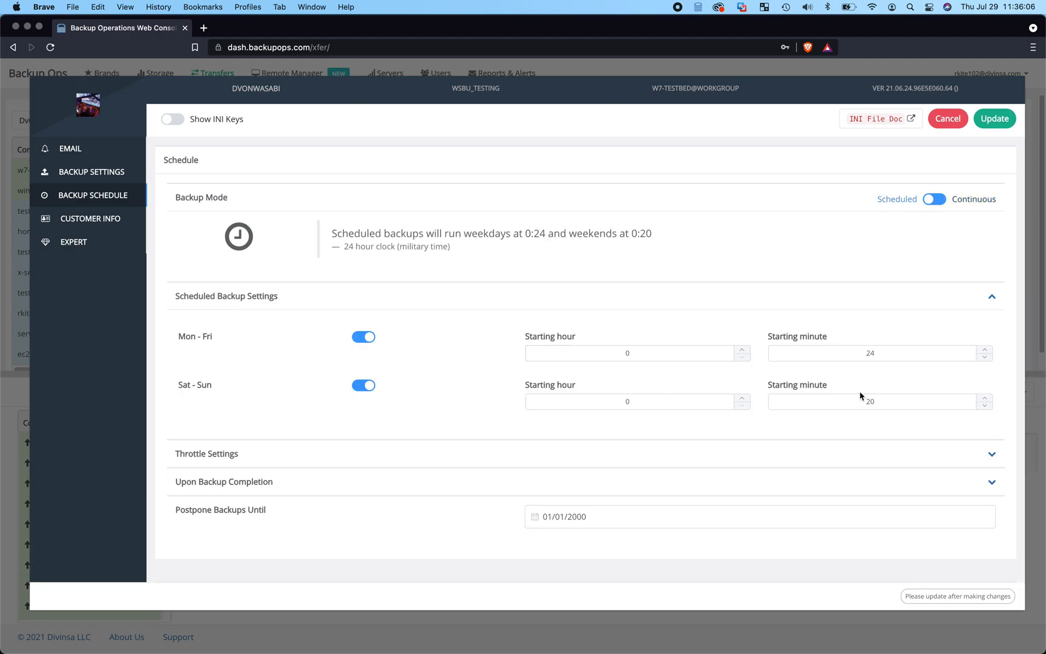
Try enabling the weekday and weekend throttle settings of the scheduled backups, and turn both off again
click(992, 454)
scroll(782, 441, down, 3)
click(367, 357)
click(363, 404)
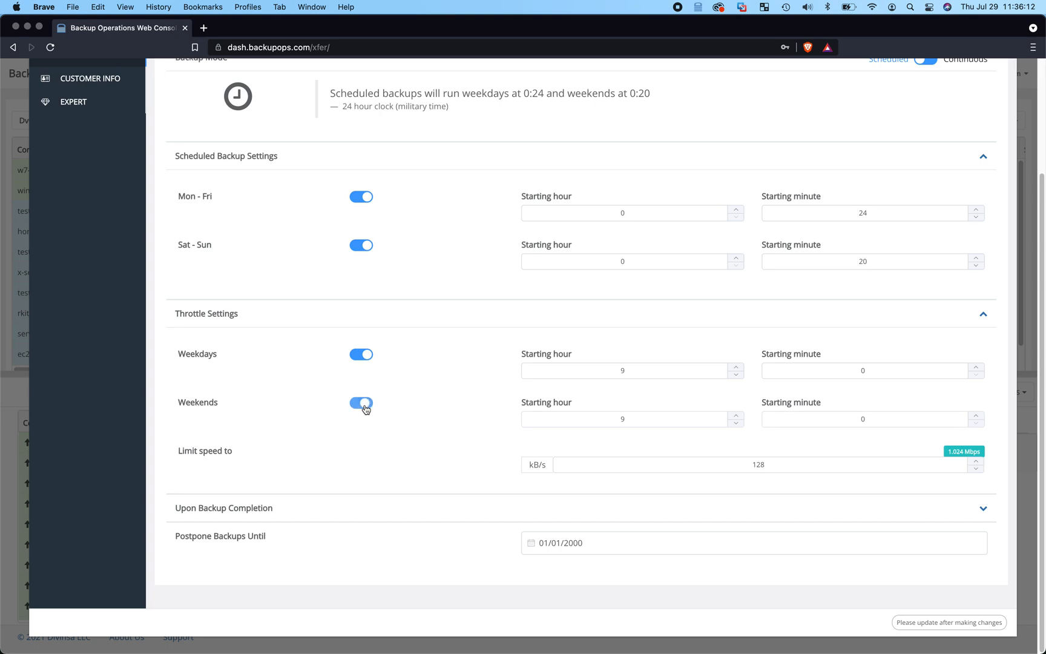
click(366, 406)
click(366, 356)
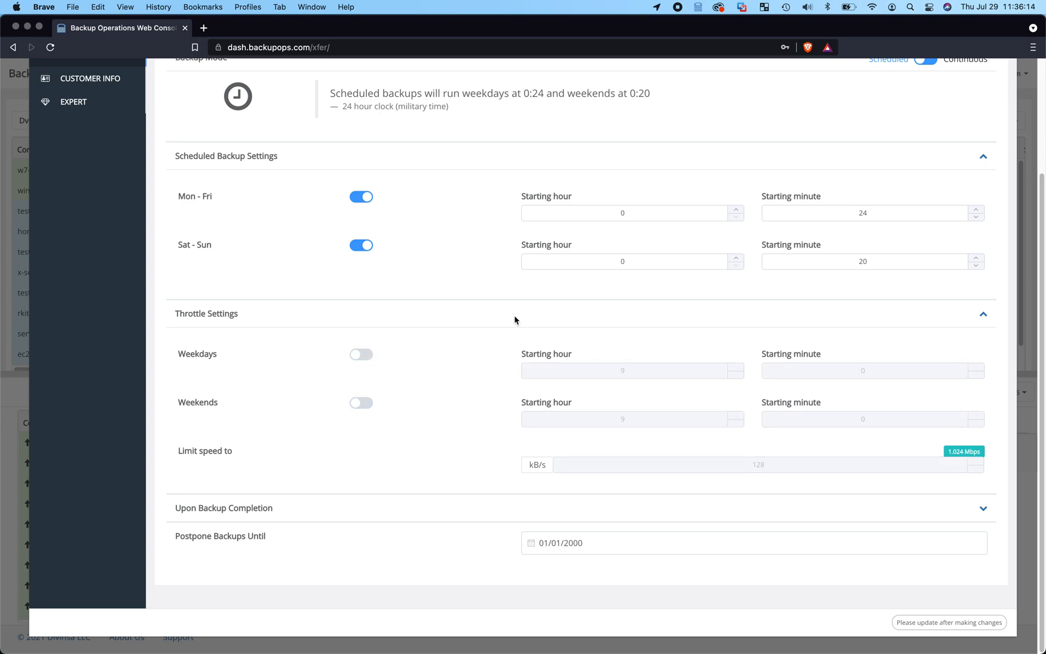
click(981, 317)
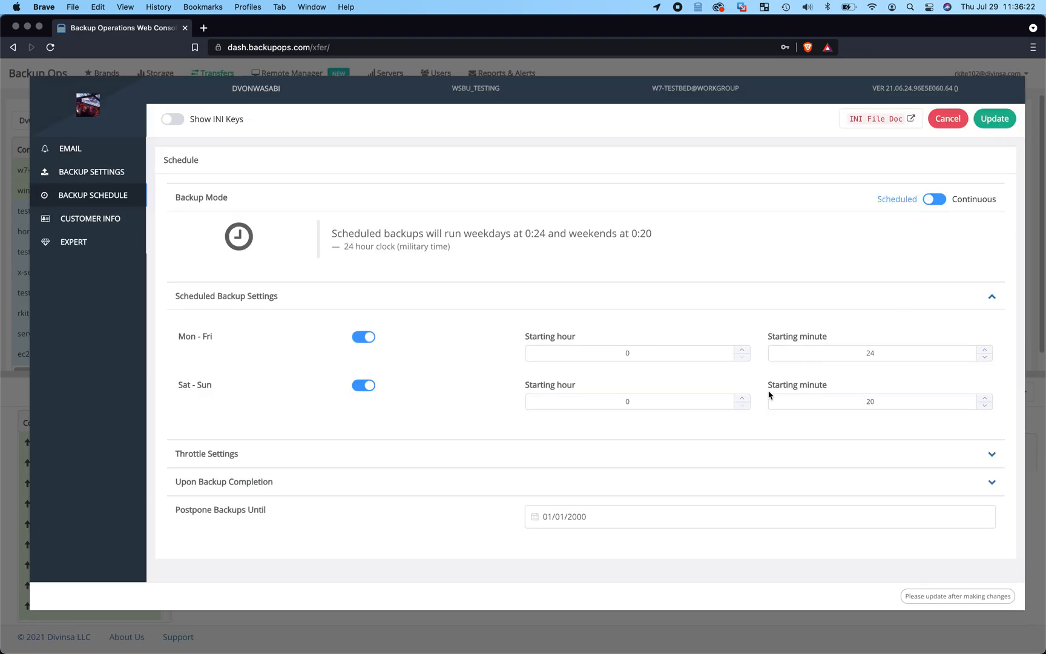
Set the user's first name to New Name and last name to Last Name in the customer info
click(97, 219)
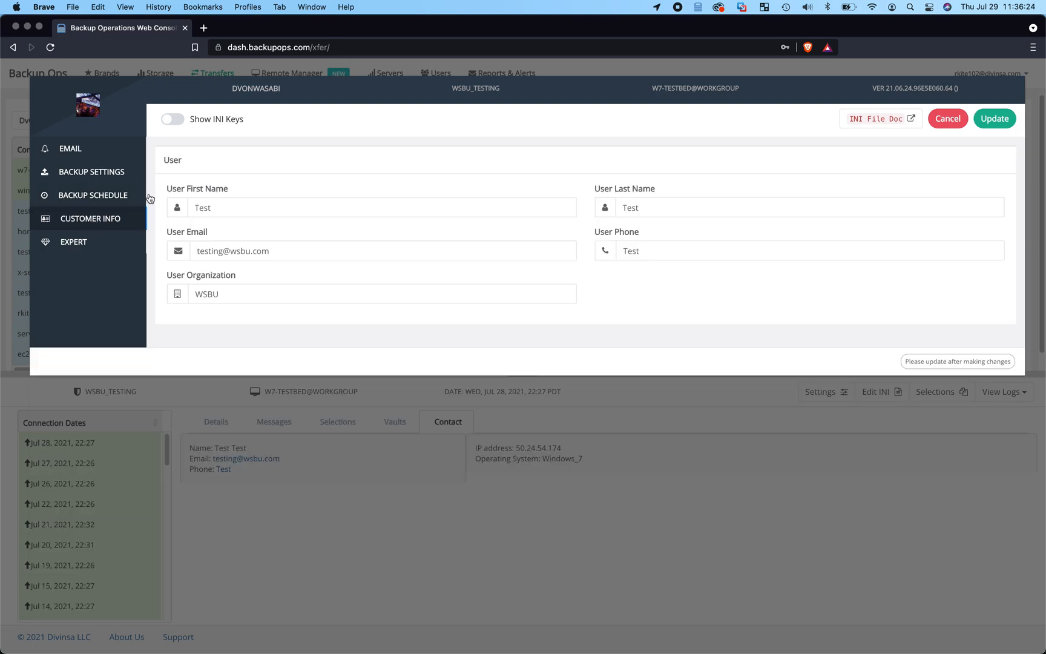
double_click(305, 207)
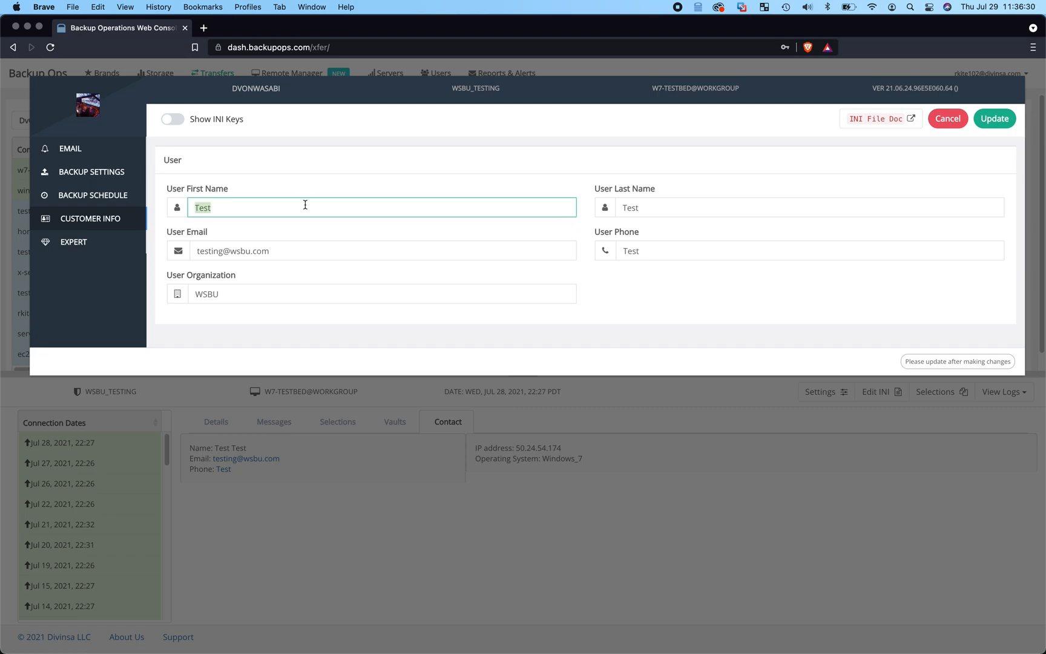
text(U)
text(New )
text(Name)
double_click(649, 208)
text(Last )
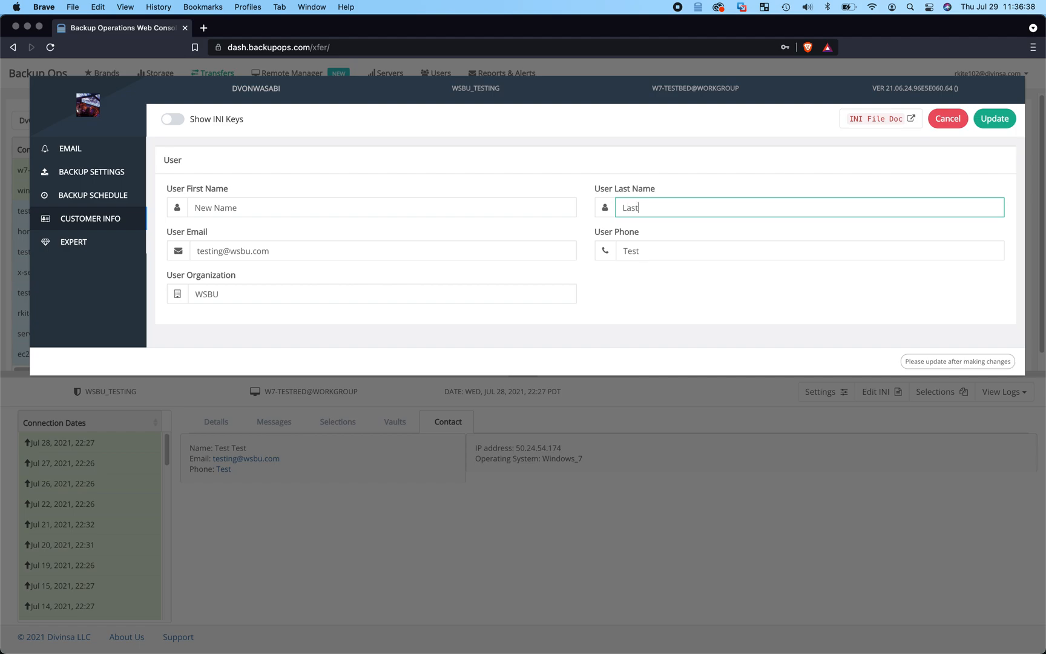
text(Name)
click(736, 249)
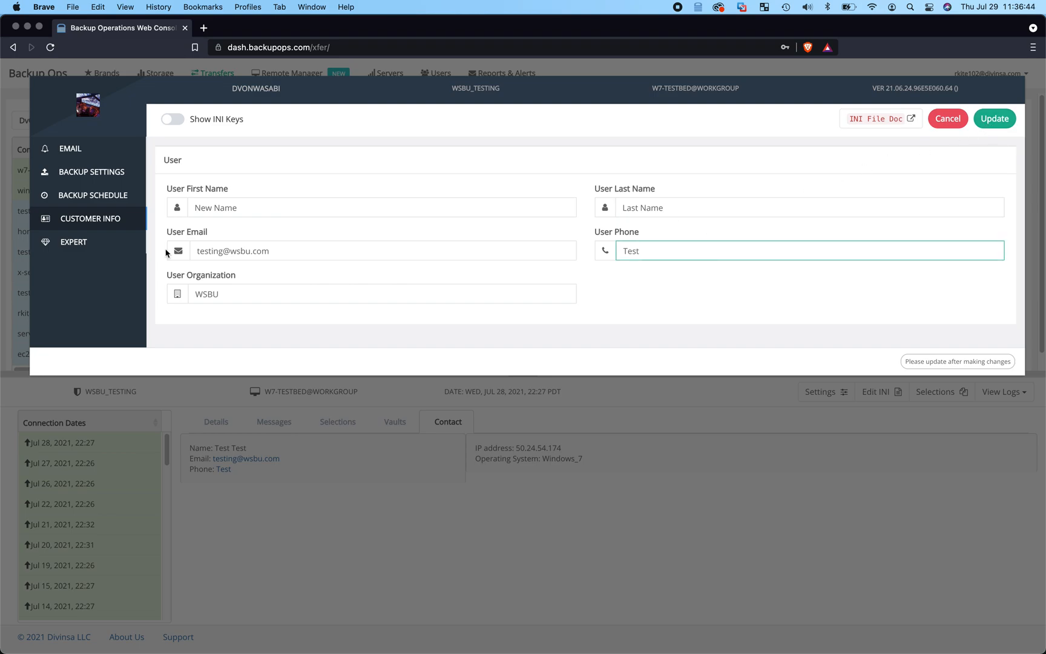
Open the expert settings, try a bandwidth throttle of 192 kB/s and reset it to 0
click(75, 243)
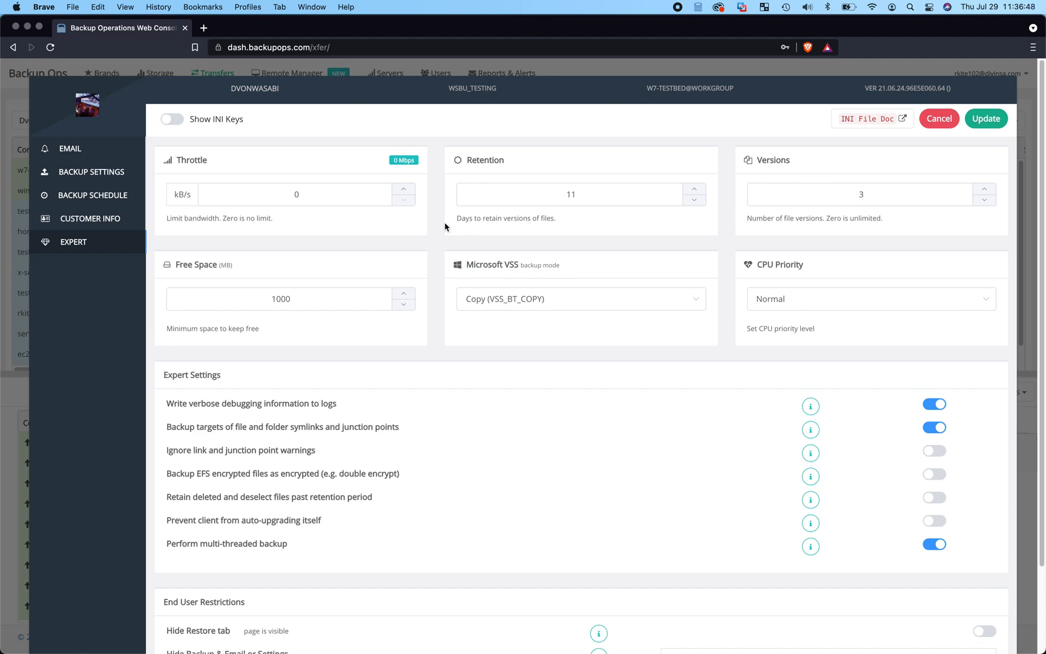
click(284, 193)
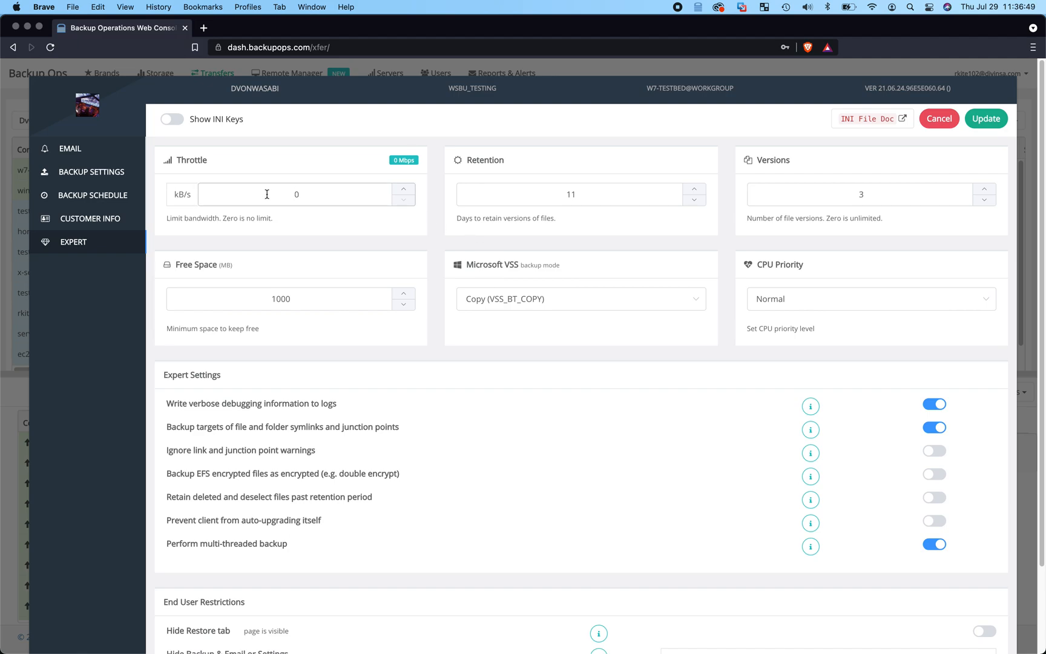
click(404, 190)
click(403, 190)
click(403, 190)
click(403, 190)
double_click(355, 192)
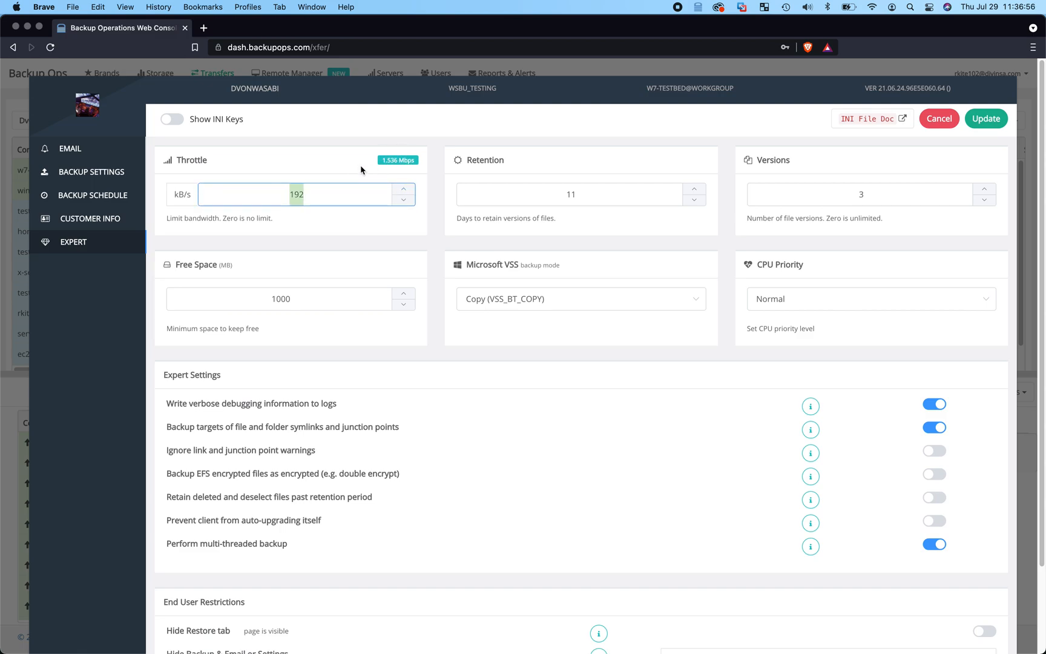
click(279, 197)
double_click(312, 198)
text(0)
Set the retention to 30 days and the number of file versions to 0 in the expert settings
click(611, 192)
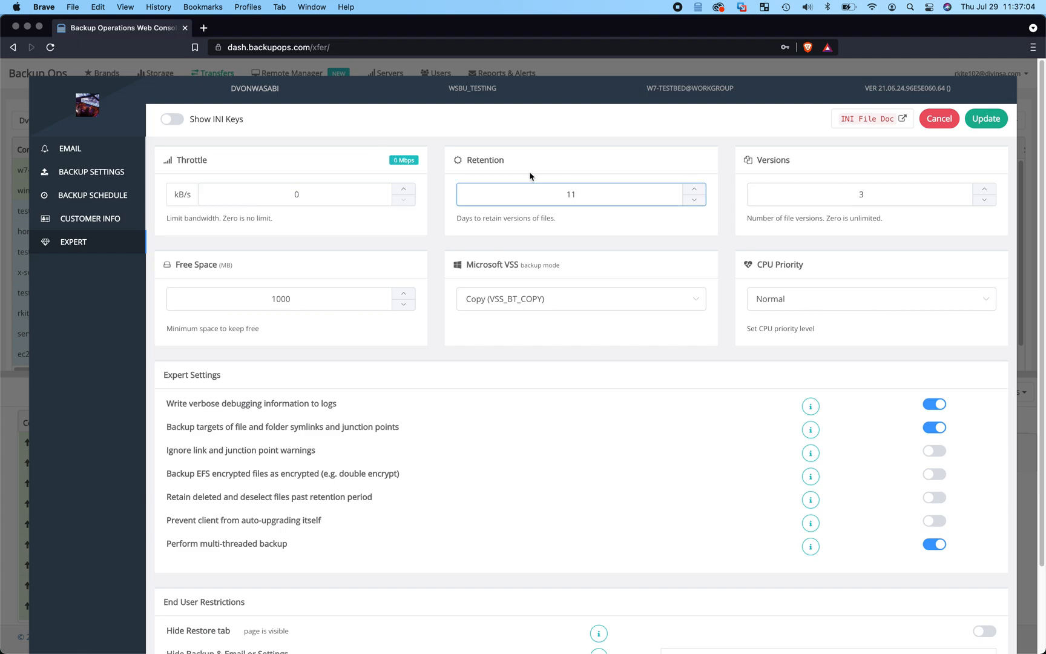
double_click(594, 196)
text(30)
key(BackSpace)
text(0)
double_click(596, 191)
double_click(878, 197)
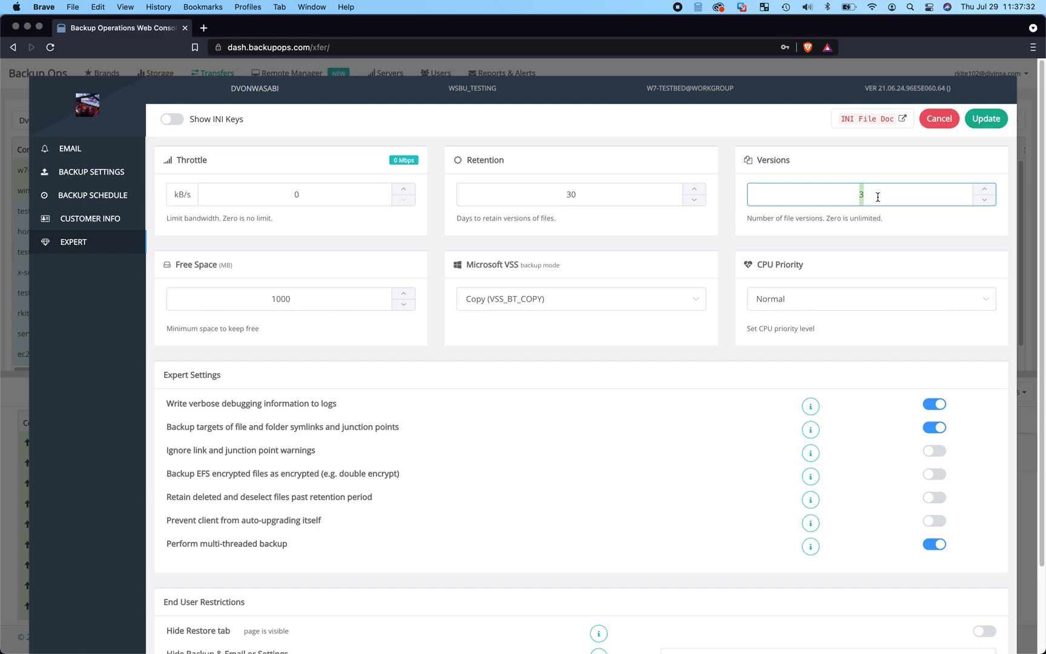
text(0)
key(BackSpace)
Try hiding the Restore tab from end users and check the options for hiding backup and email settings
scroll(451, 445, down, 3)
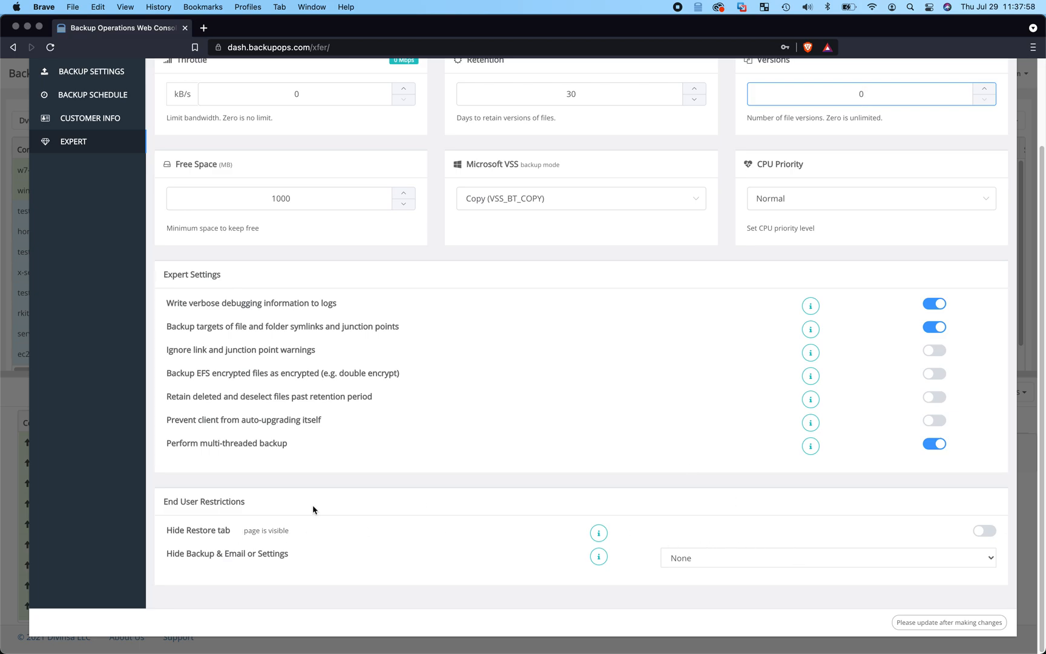
click(984, 532)
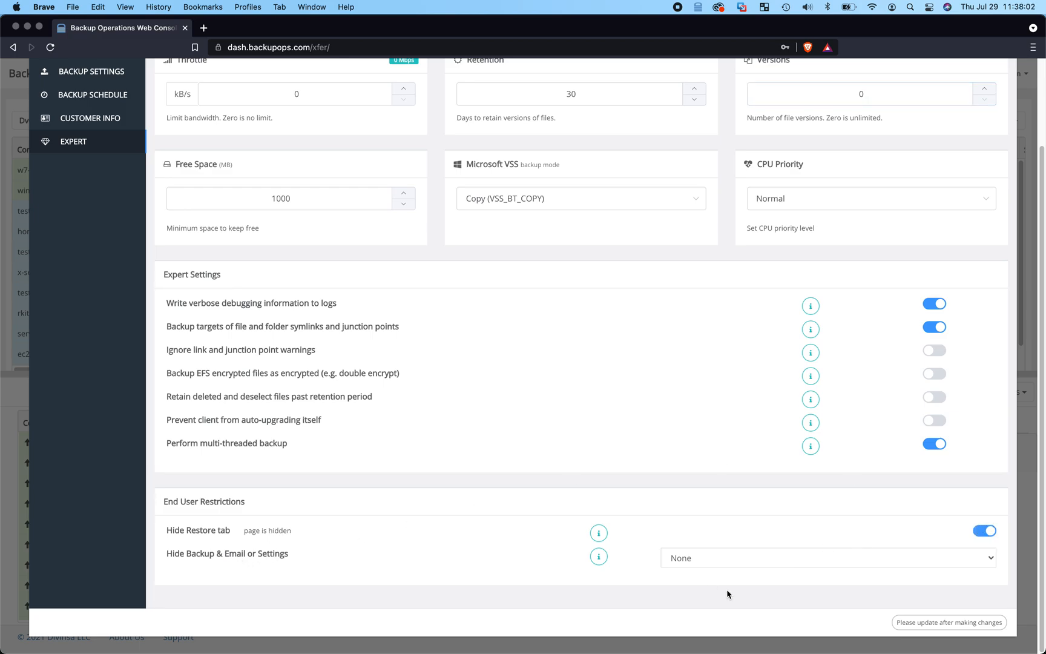
click(863, 565)
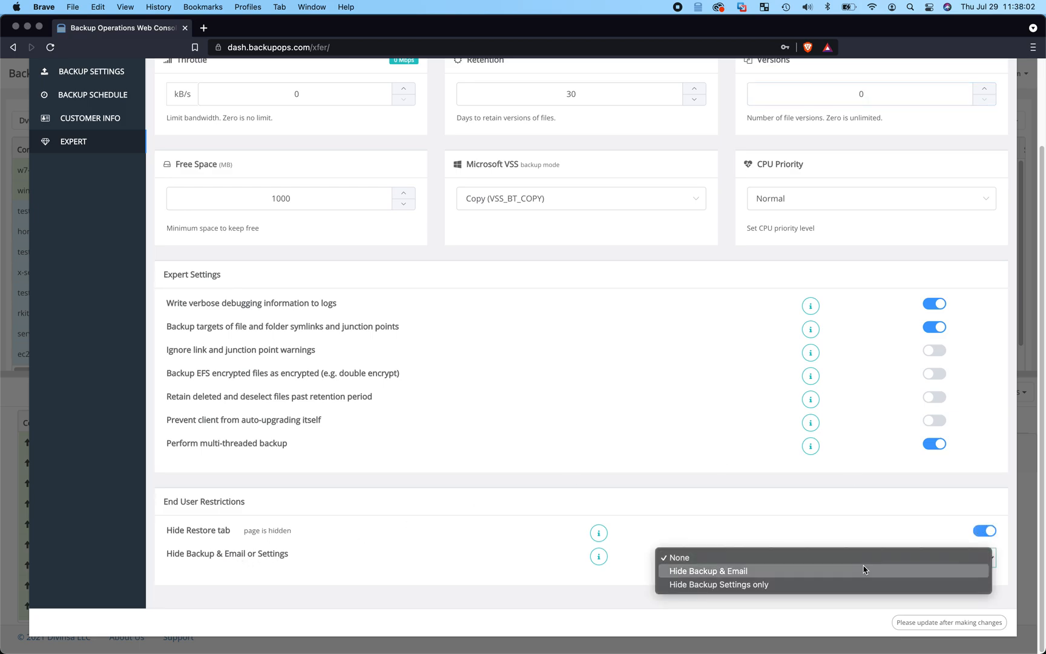
click(981, 532)
click(982, 532)
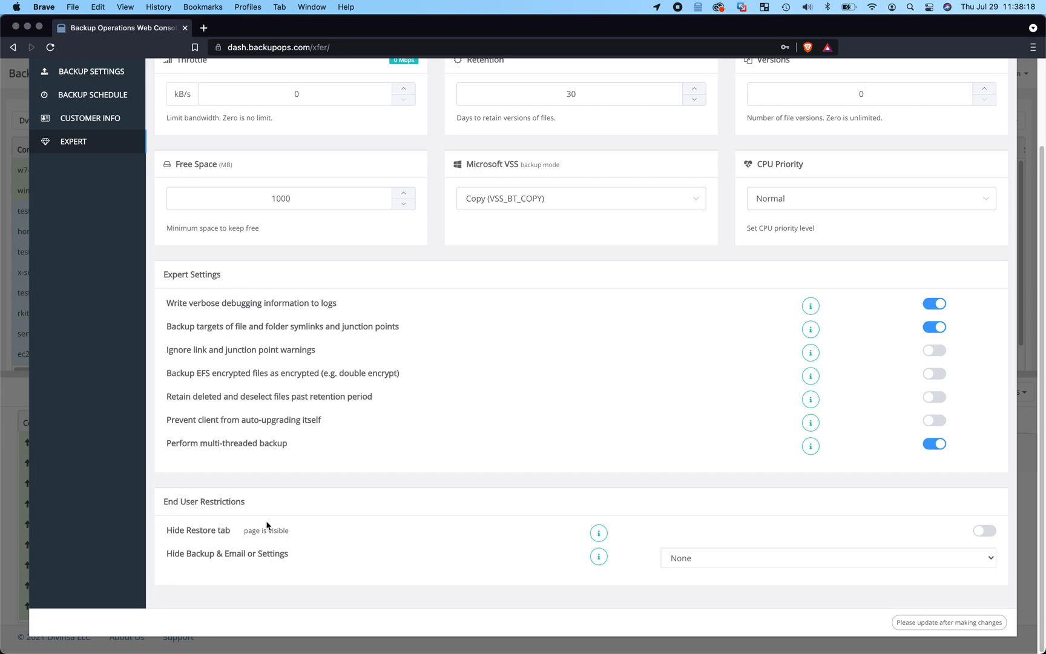
Update the w7-testbed computer with the changed settings
scroll(267, 526, up, 3)
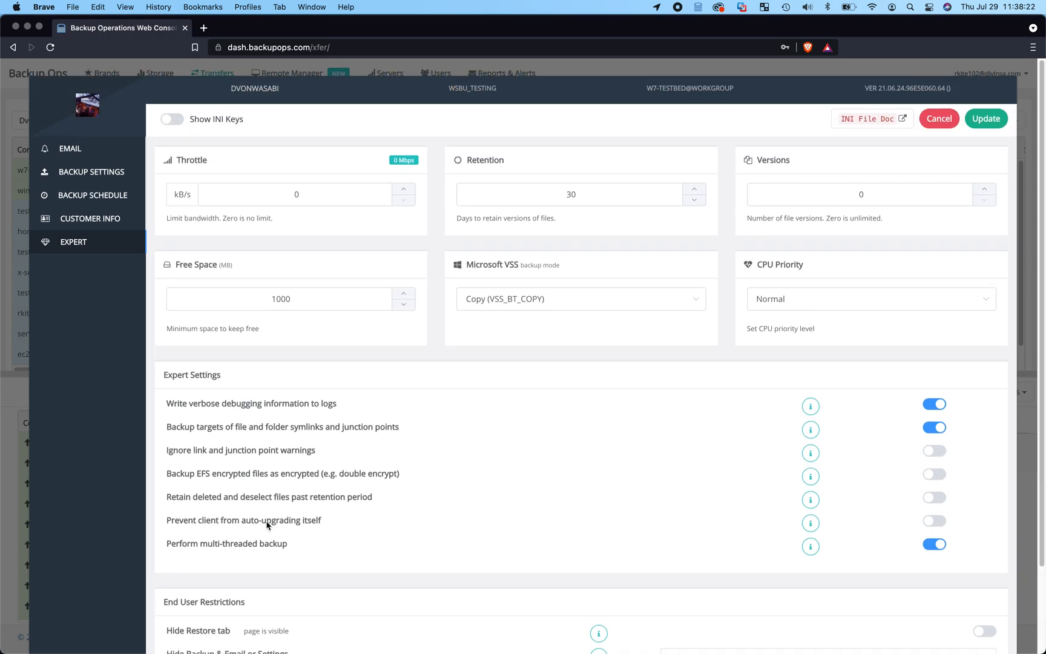
click(994, 120)
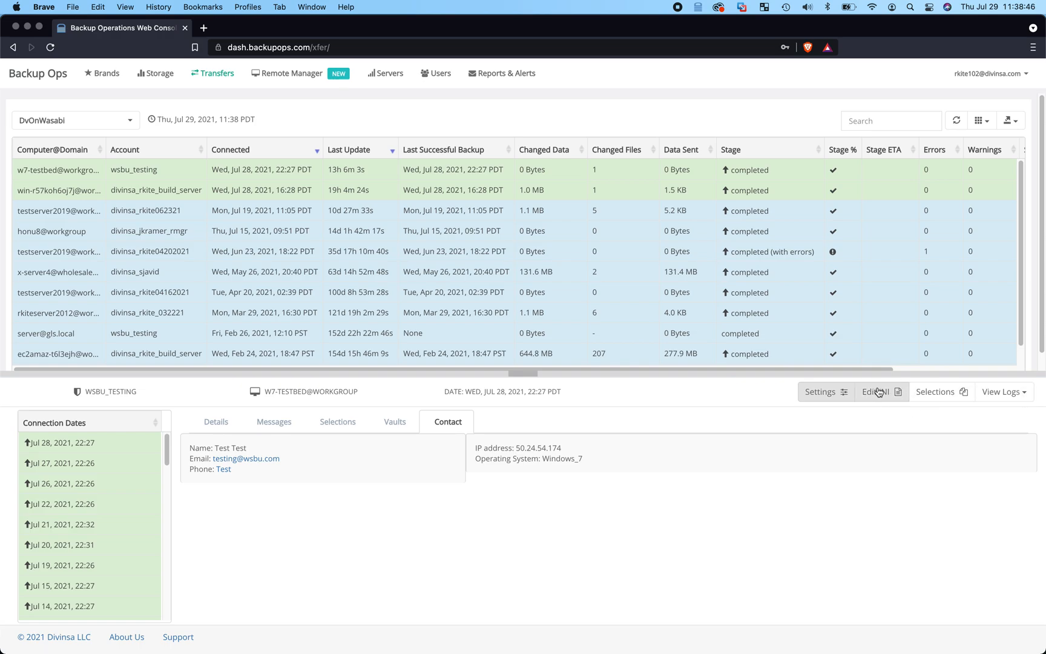
Check the log options for w7-testbed, and review its selections file without saving
click(1006, 398)
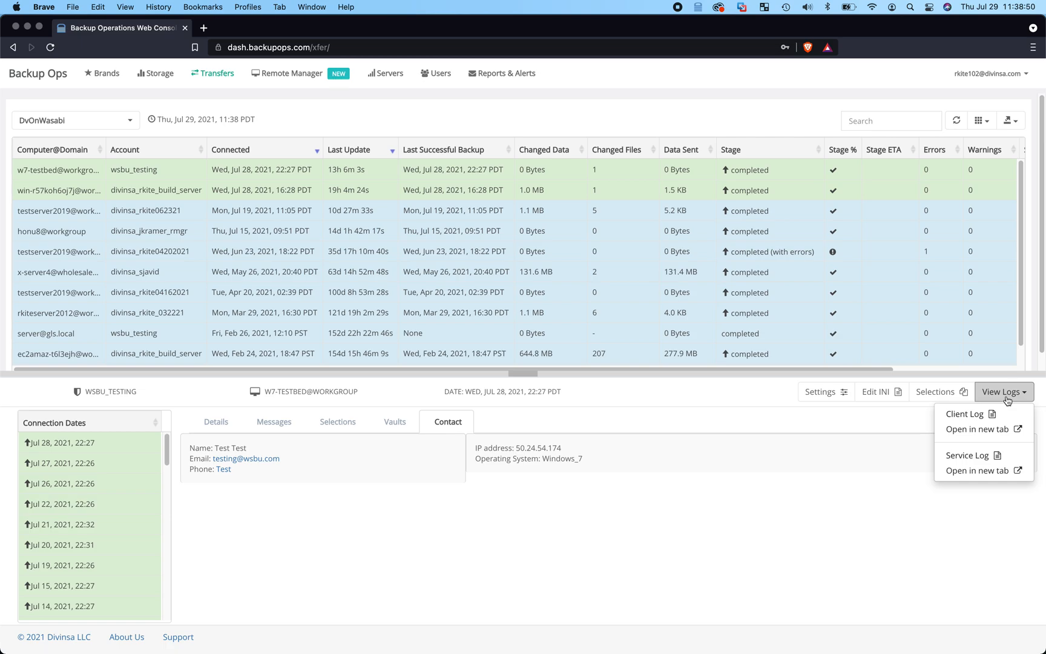
click(960, 395)
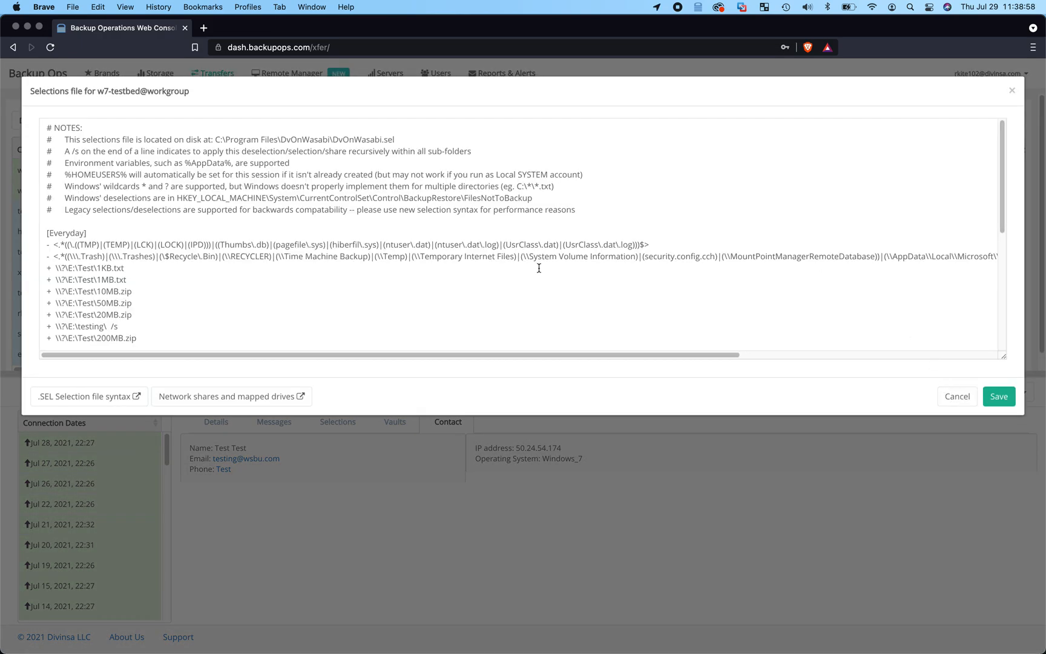
scroll(539, 267, down, 2)
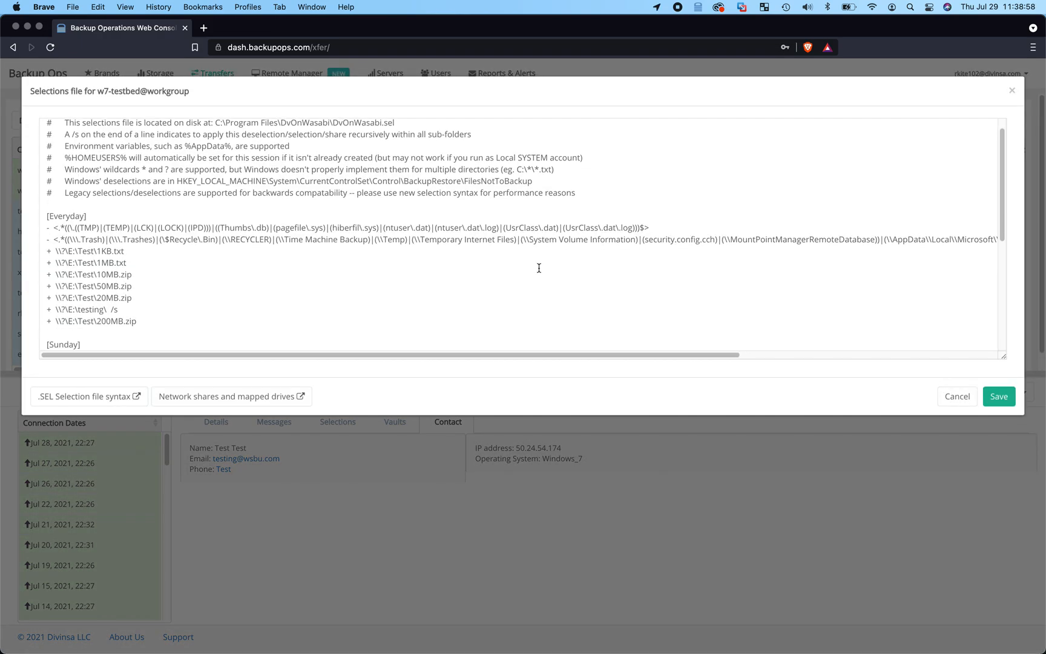
click(949, 400)
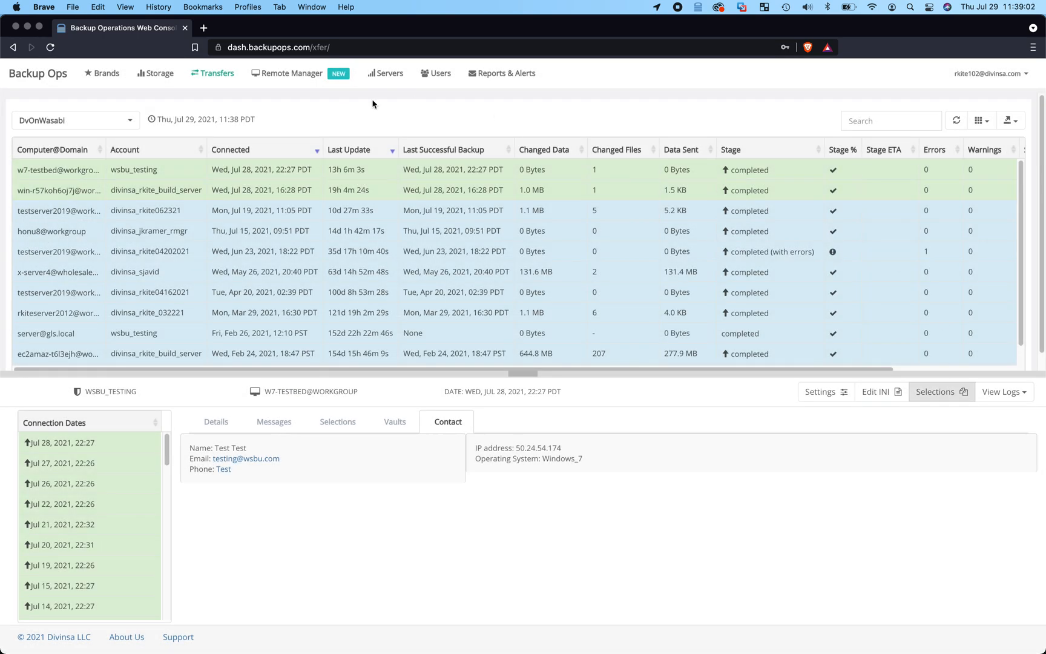
Open the Remote Manager and send the Sync Settings command to the w7-testbed computer
click(301, 80)
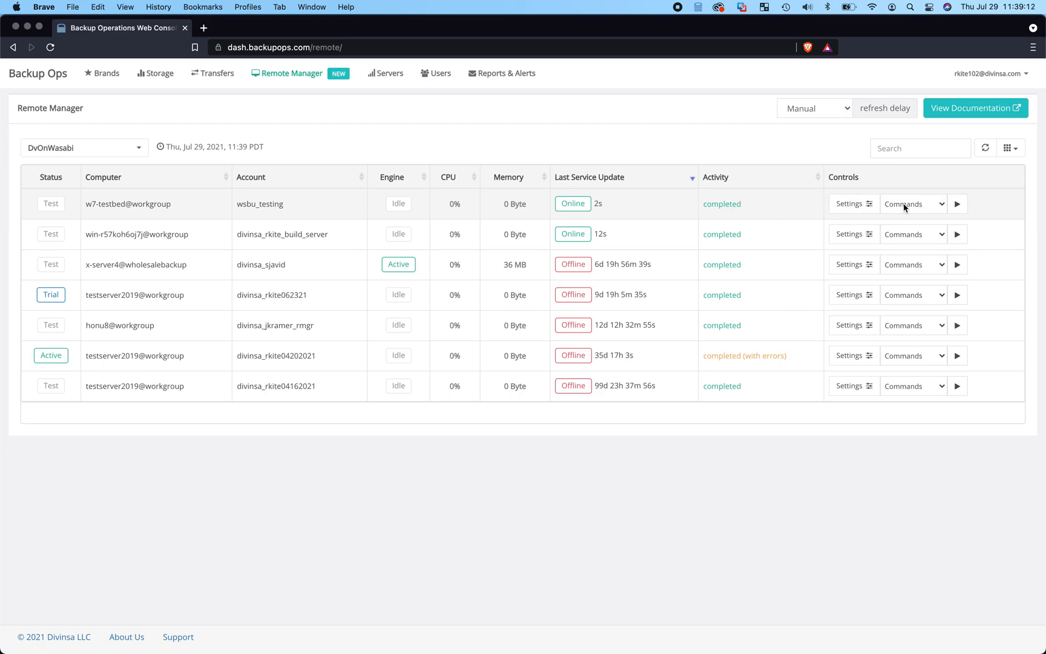
click(942, 206)
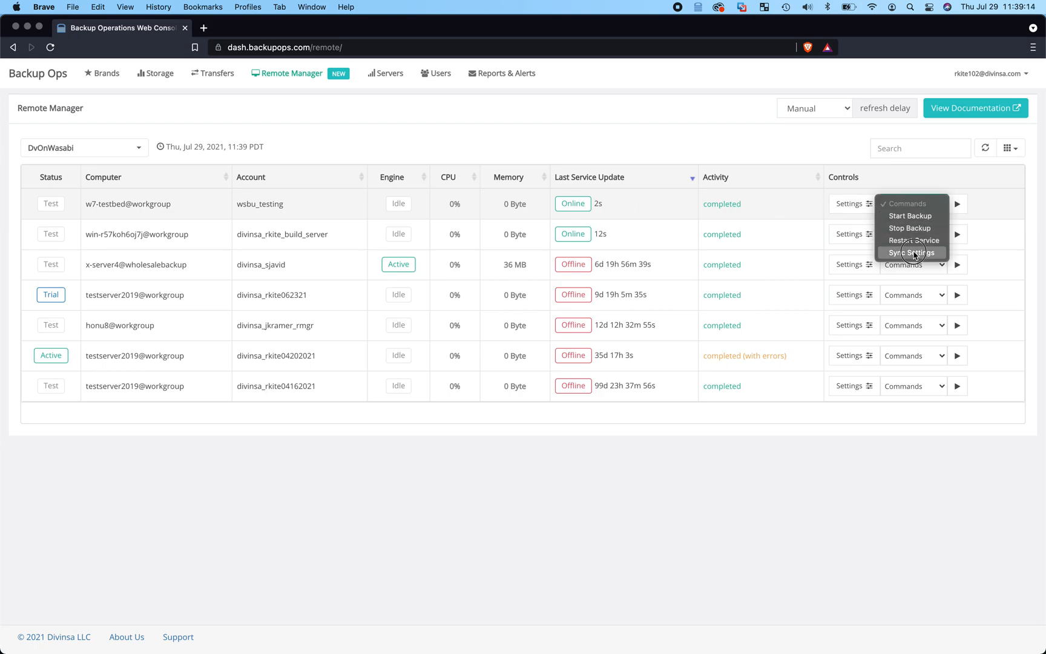
click(911, 256)
click(957, 204)
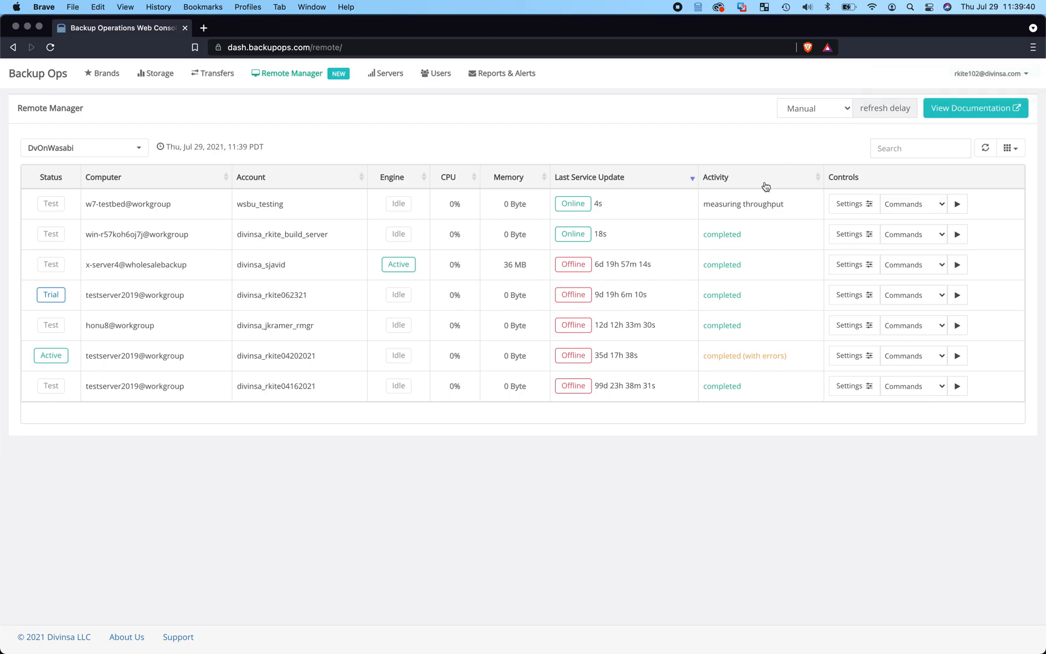
Refresh the Remote Manager list and check w7-testbed's activity and last service update
drag(706, 203, 794, 204)
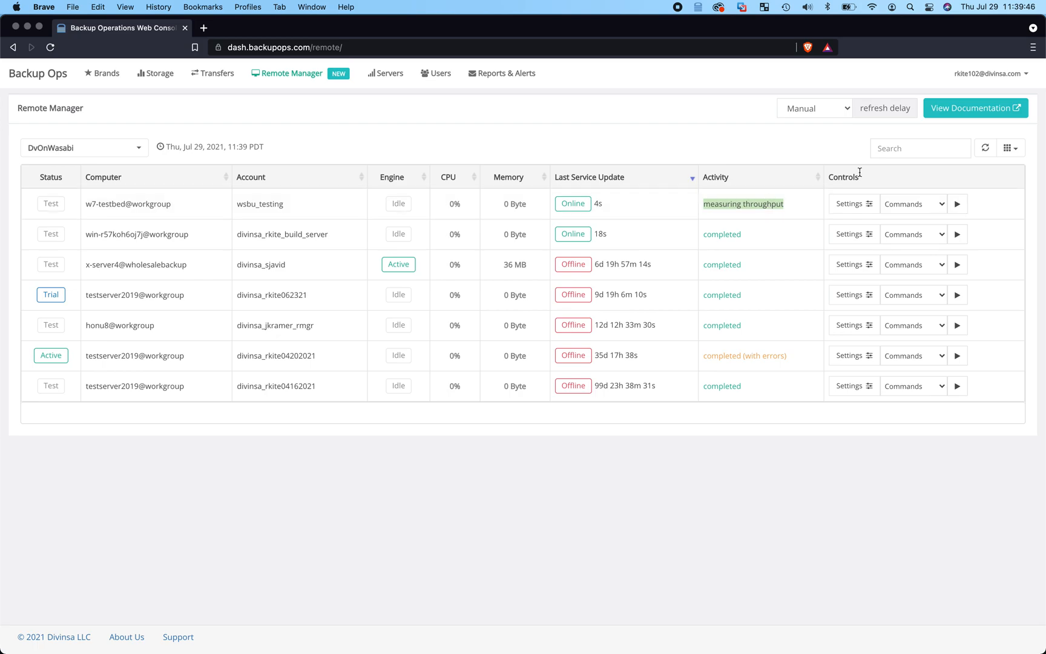
click(986, 149)
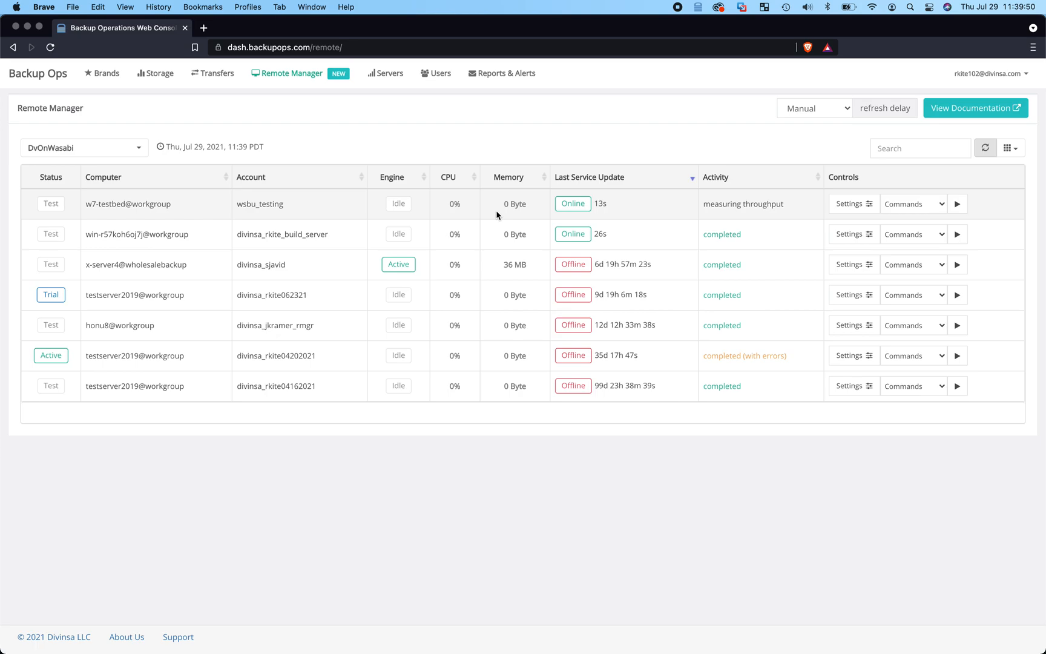
double_click(599, 203)
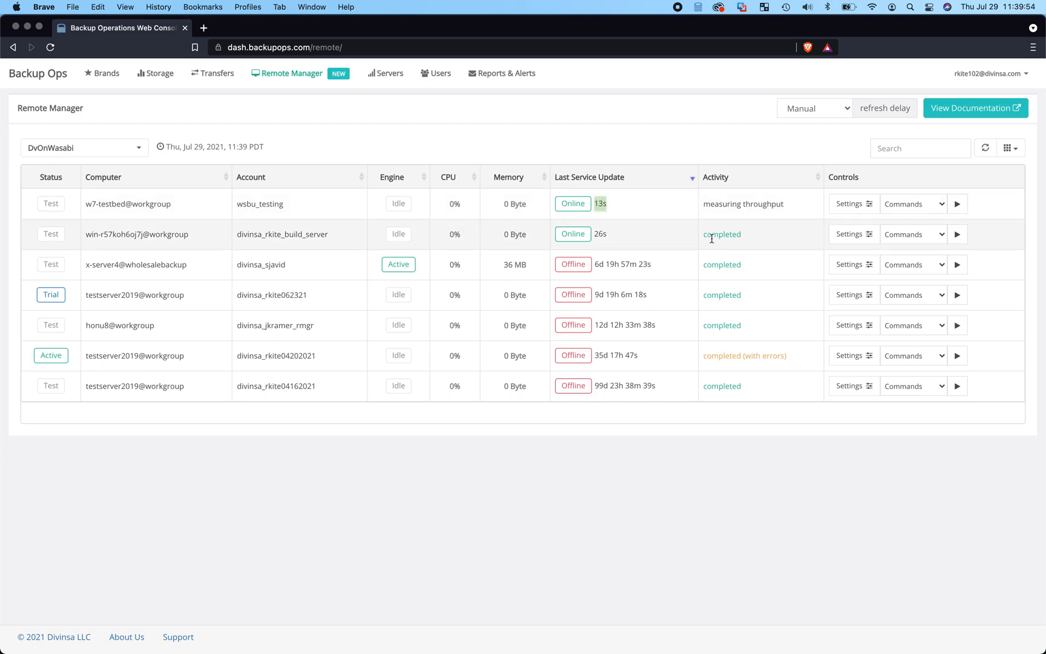
Start a backup remotely on the win-r57koh6oj7j computer with the build server account
click(238, 232)
drag(238, 232, 337, 235)
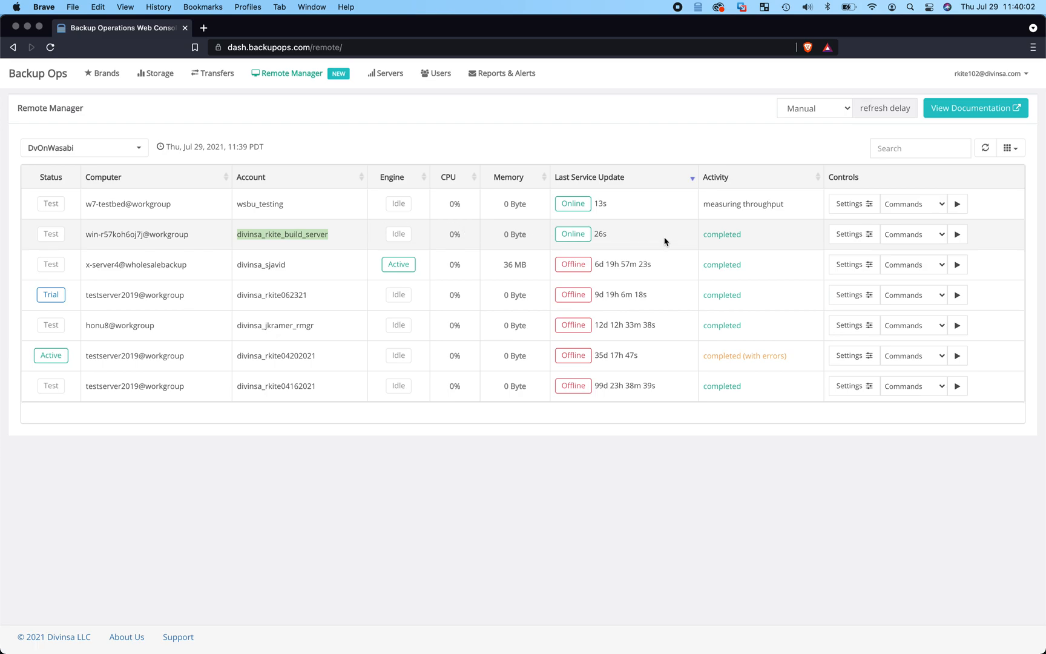
click(942, 239)
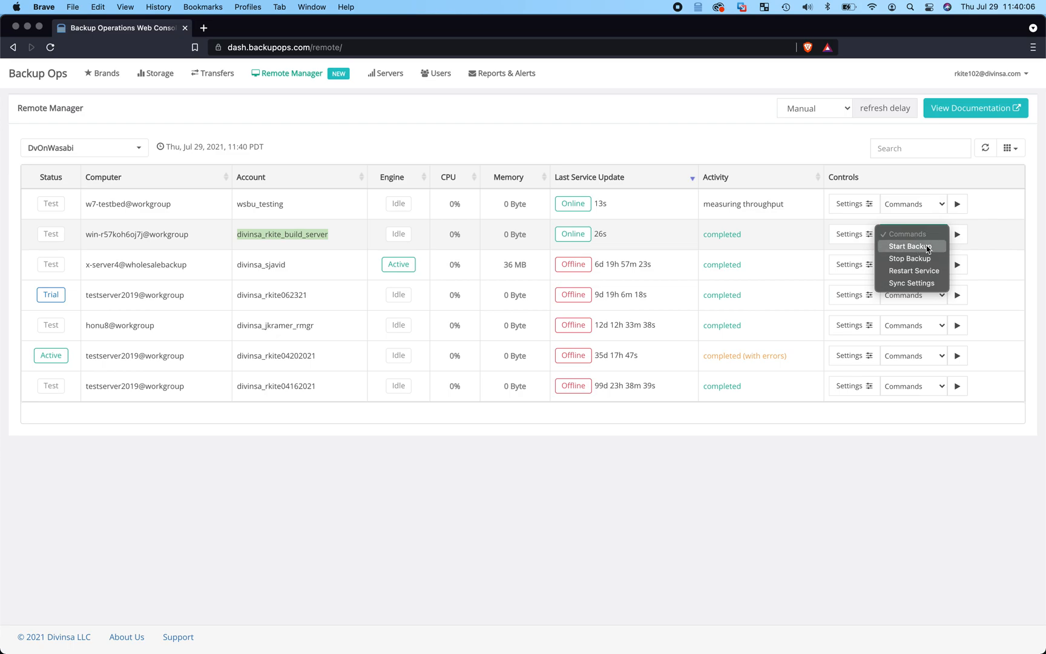
click(932, 245)
click(957, 234)
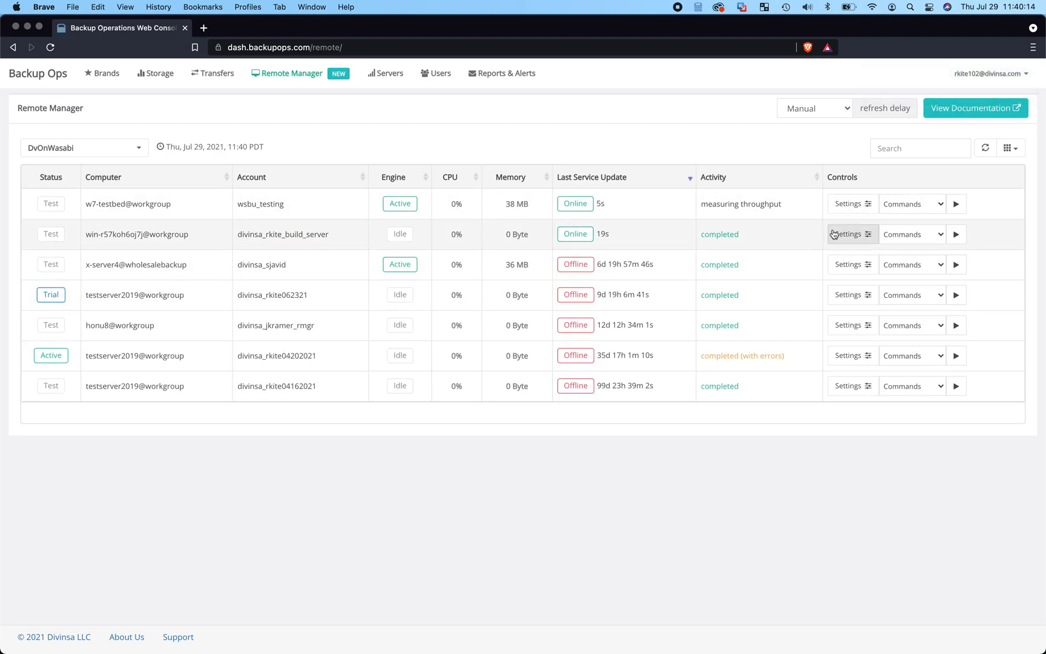
Refresh the computer list, sort it by activity and check the build server's backup activity
click(987, 154)
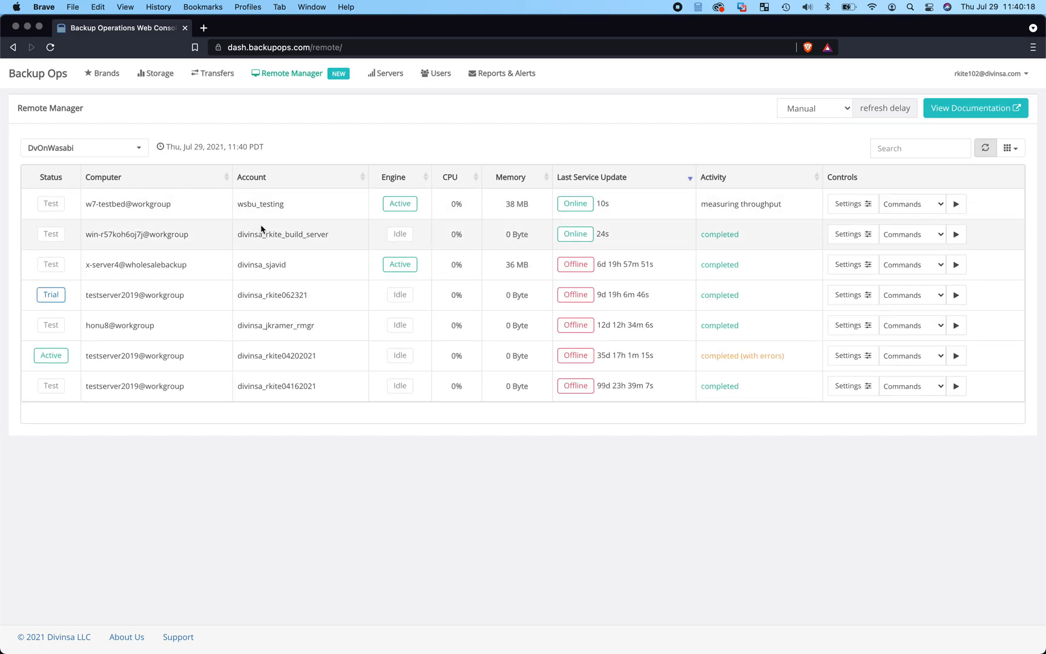
drag(236, 235, 339, 238)
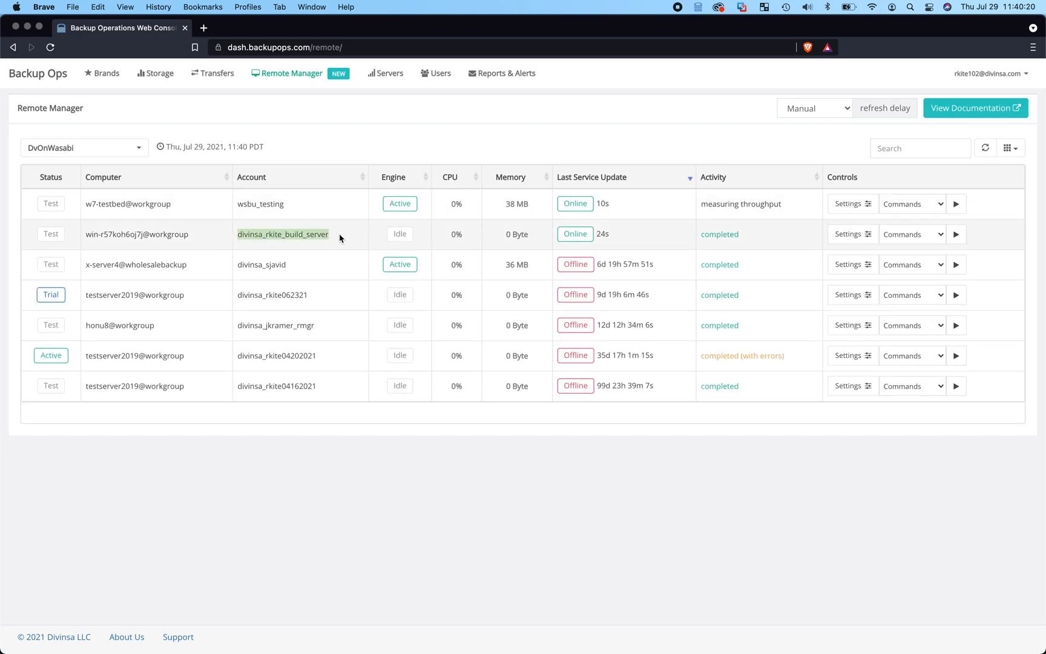
drag(702, 176, 738, 175)
click(992, 156)
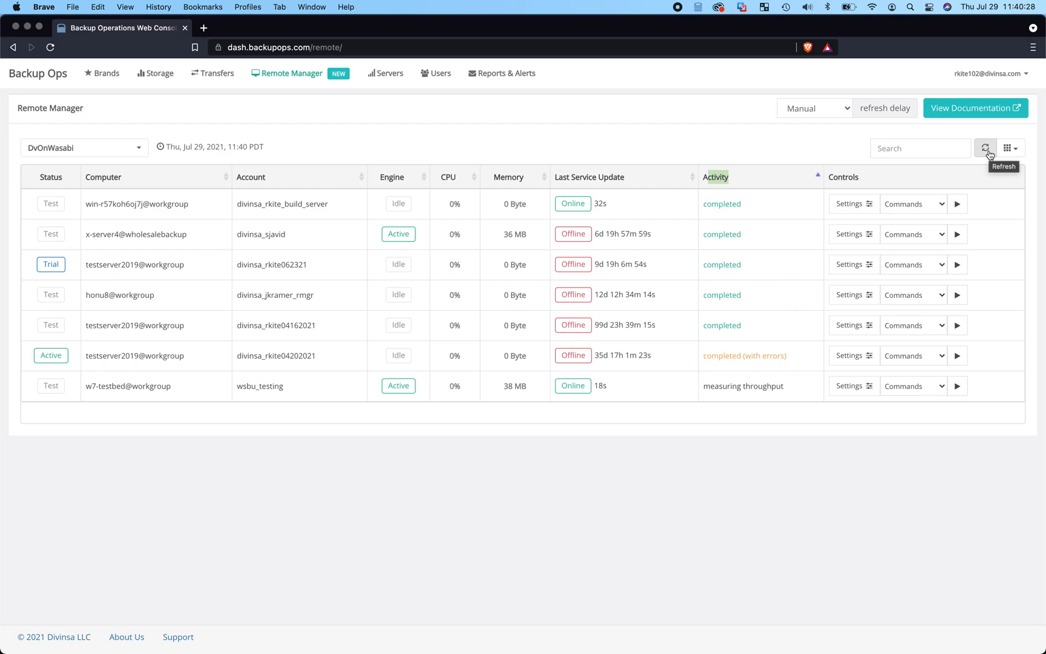
click(990, 155)
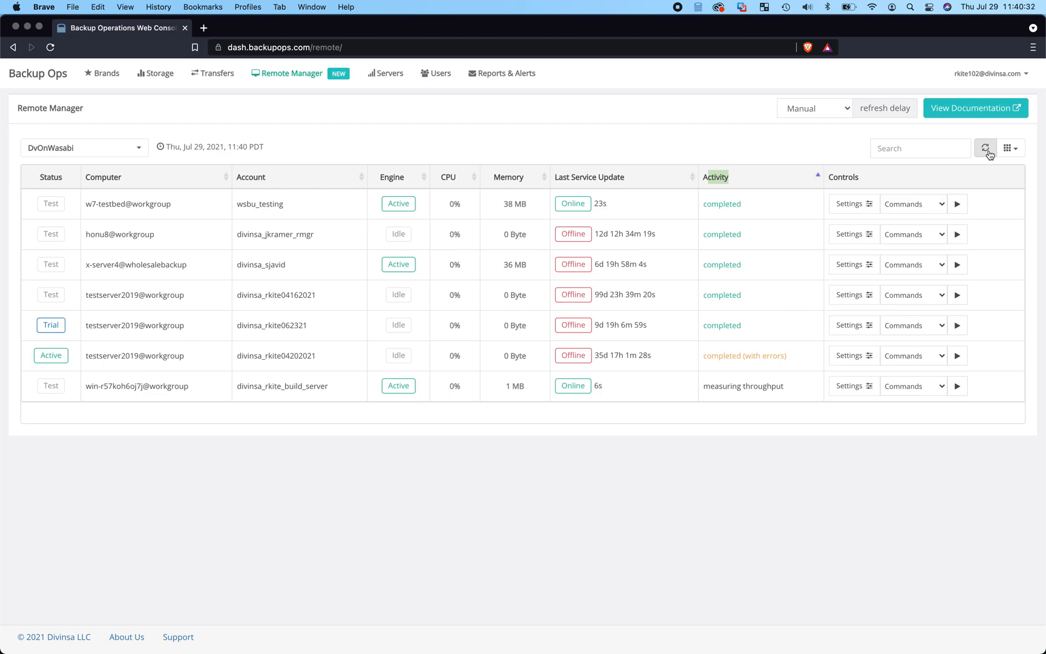
drag(242, 386, 702, 412)
double_click(762, 387)
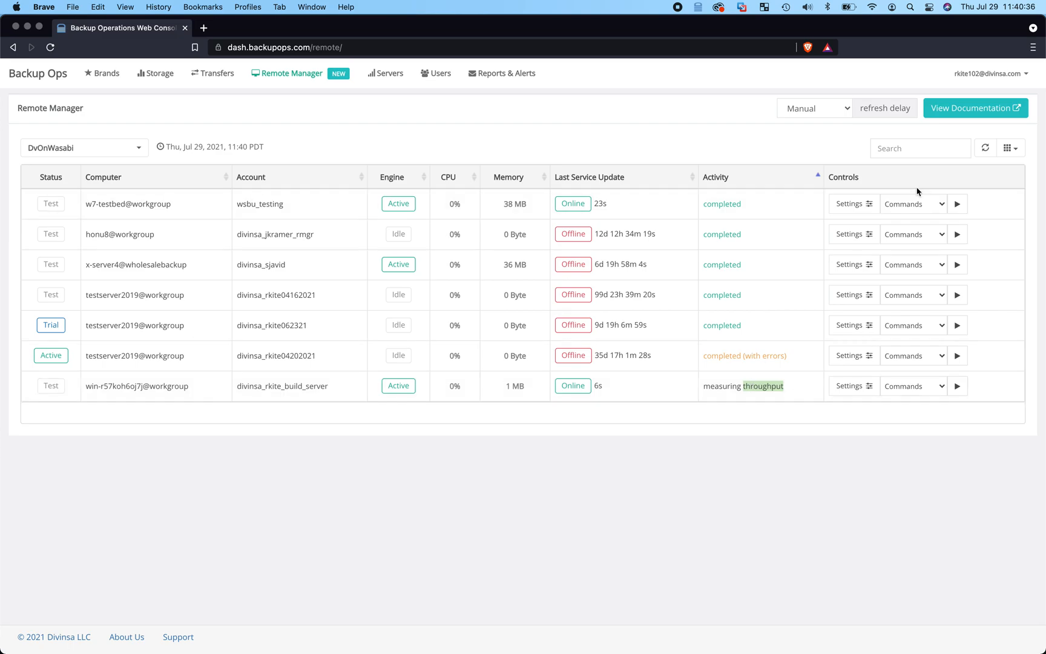
Sort the computers by account and refresh the list to follow the build server's backup progress
click(271, 181)
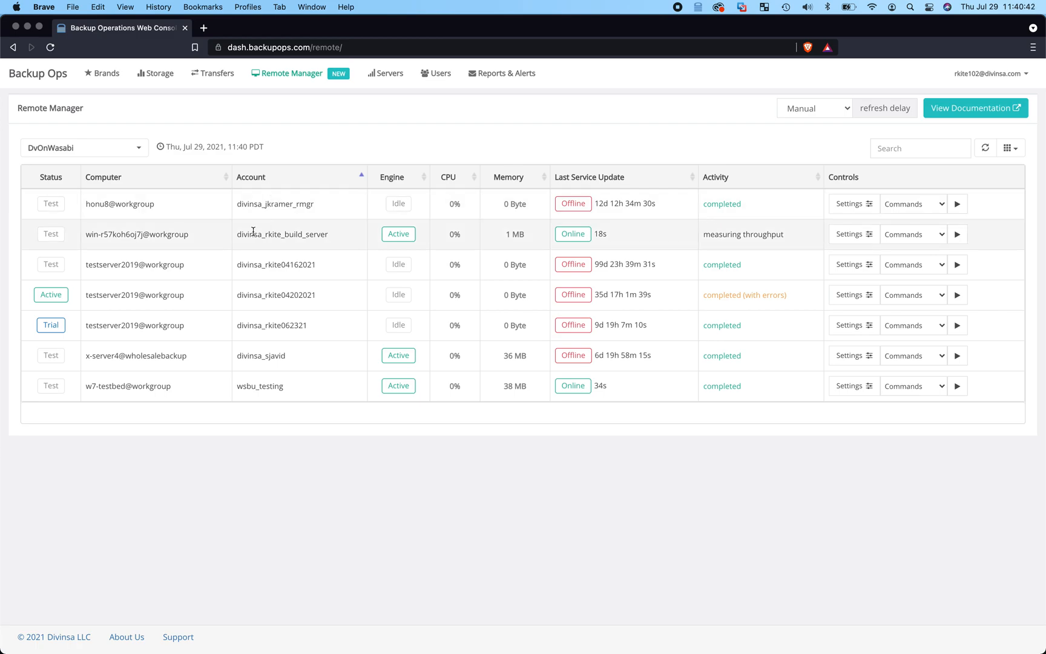
click(985, 147)
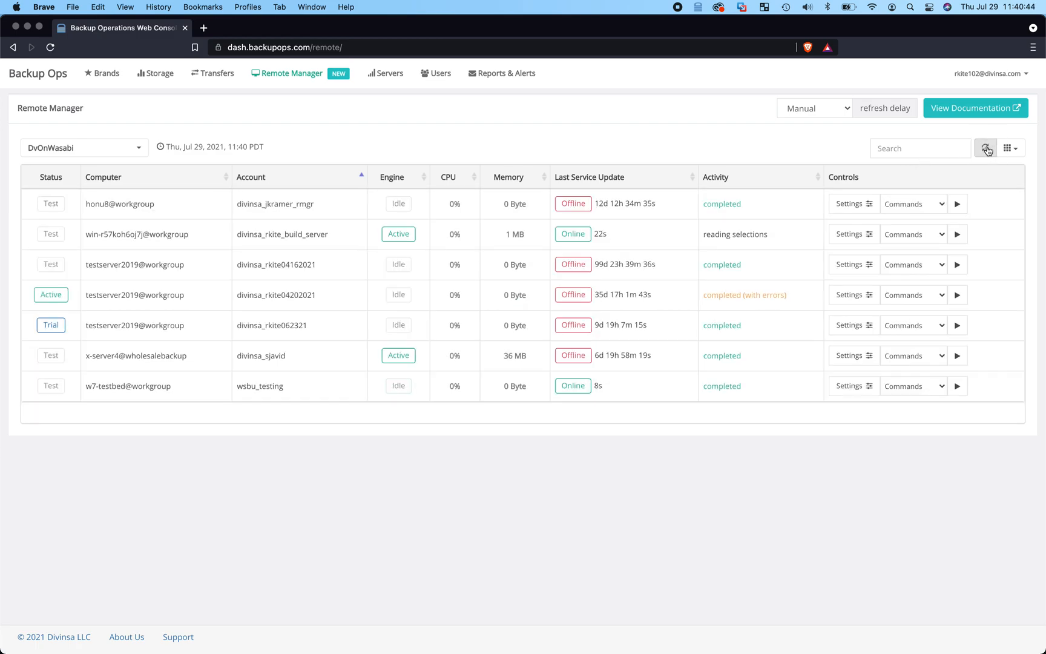
drag(710, 235, 764, 236)
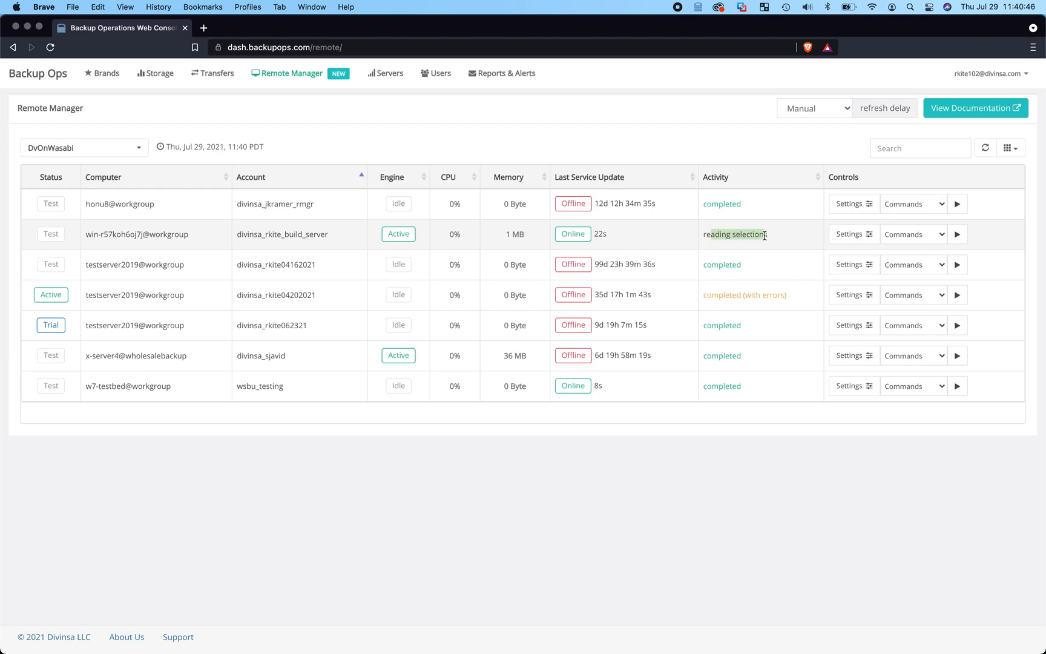
click(987, 151)
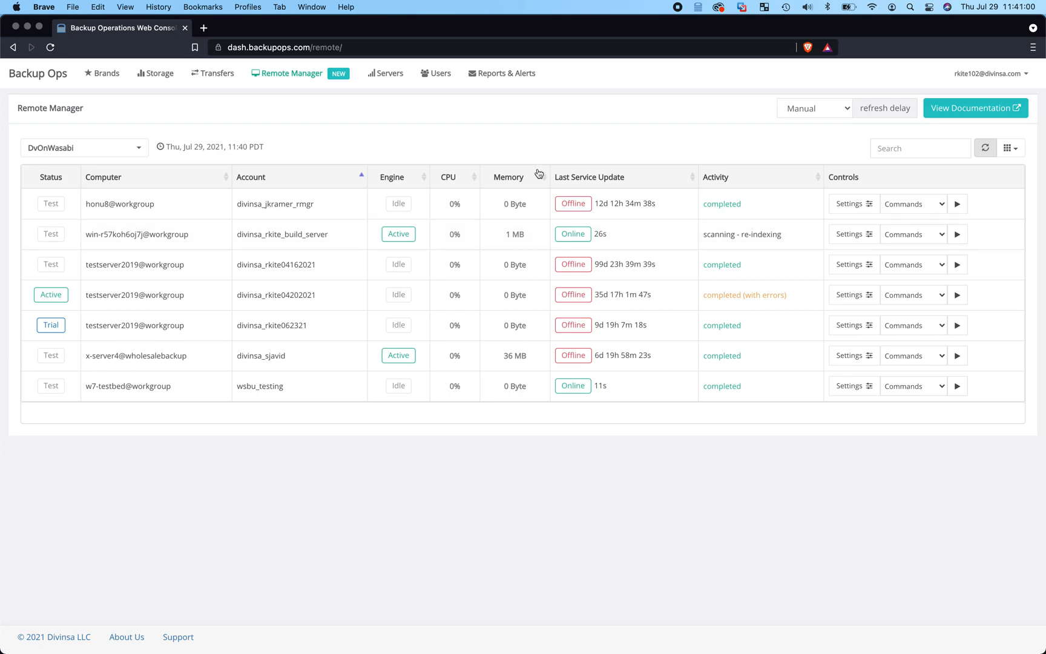
Open the Servers page and perform the WSBU test for DvOnServer2019, proceeding past the certificate warning
click(391, 75)
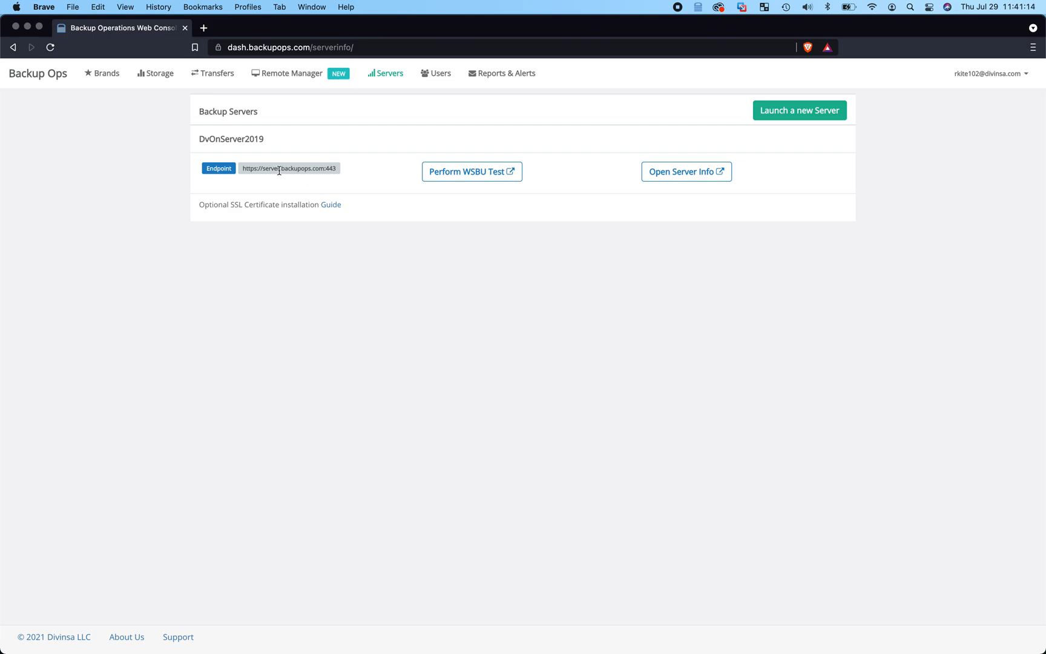
click(487, 173)
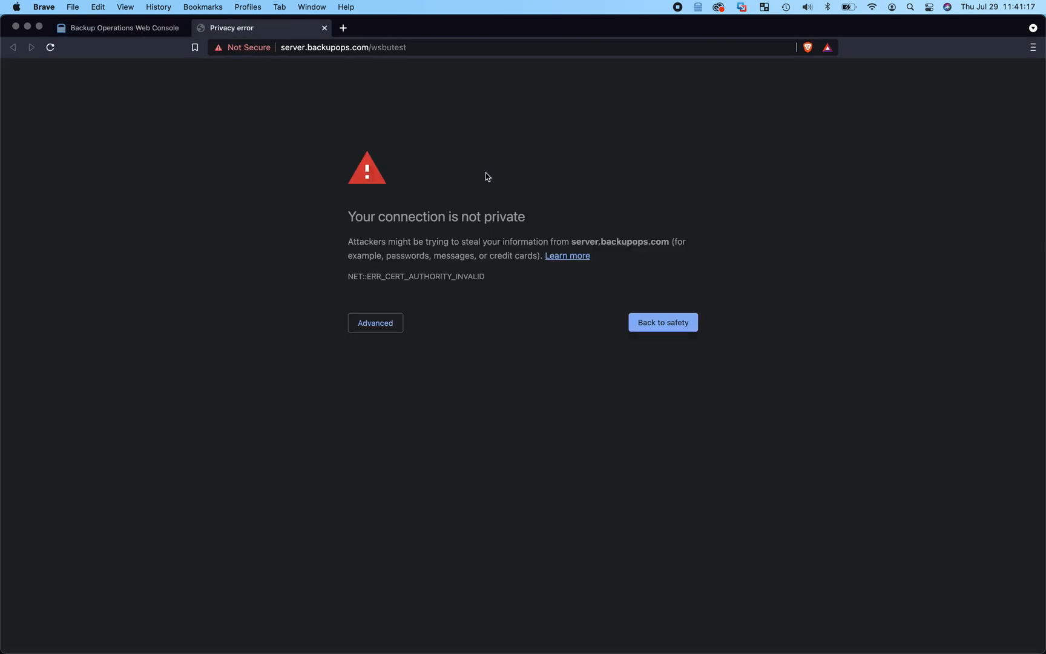
click(398, 321)
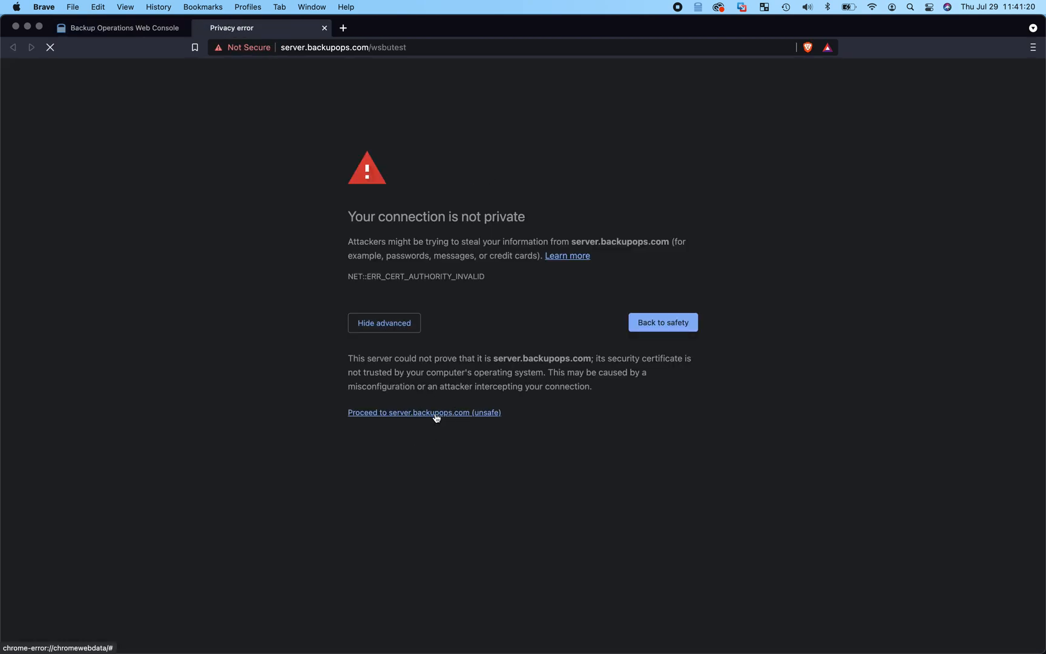
click(436, 413)
Examine the date and WSBU version returned by the server test
drag(134, 81, 3, 63)
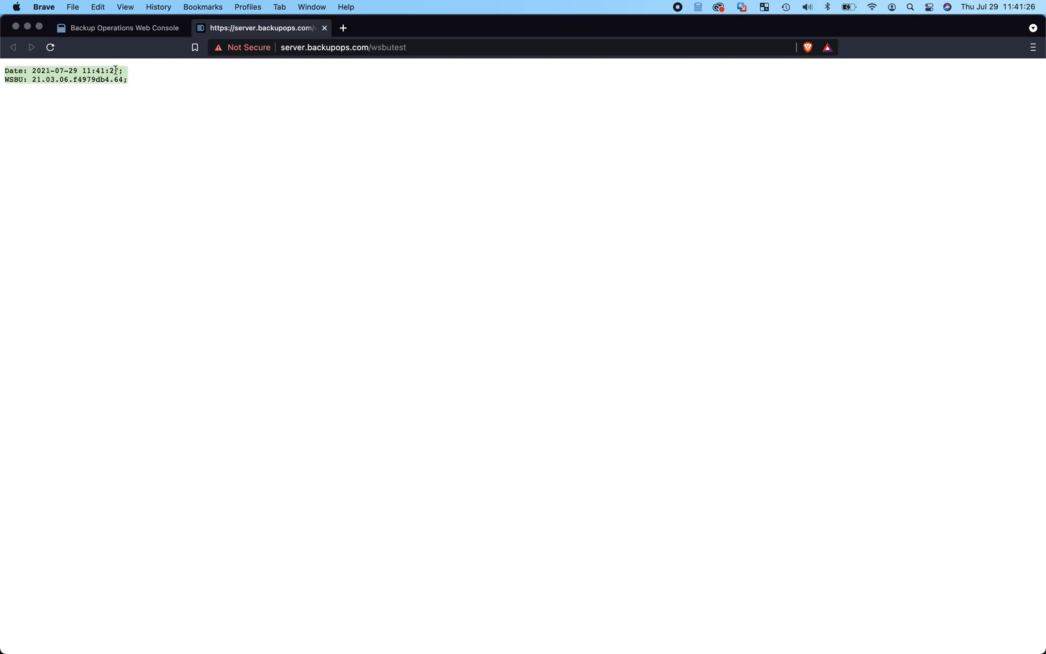
click(31, 81)
drag(31, 80, 106, 83)
double_click(98, 81)
double_click(83, 72)
click(83, 72)
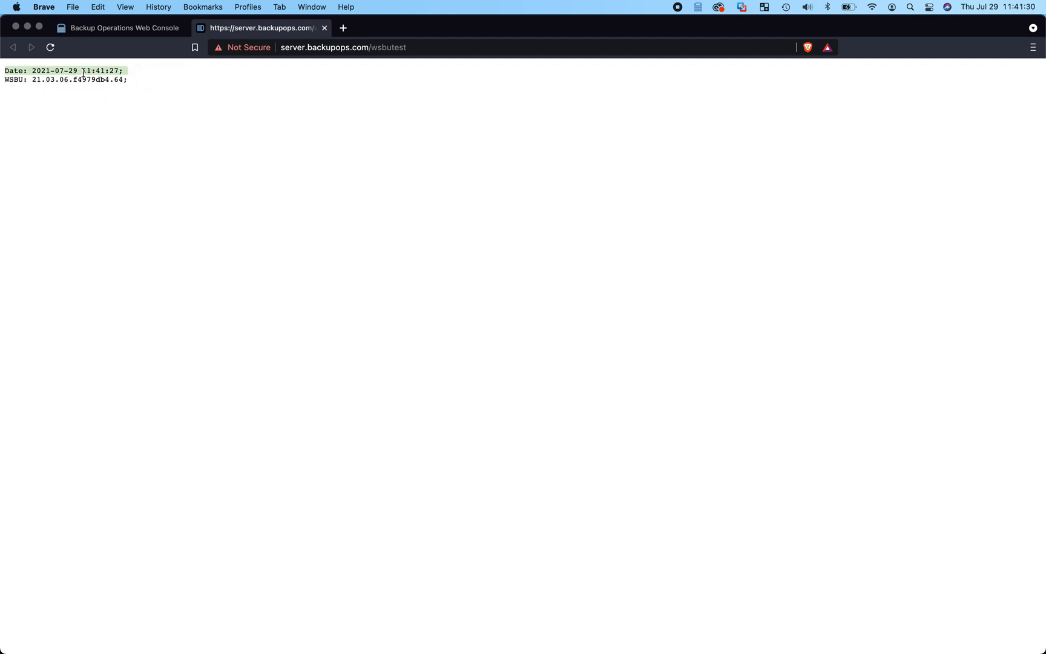
double_click(66, 79)
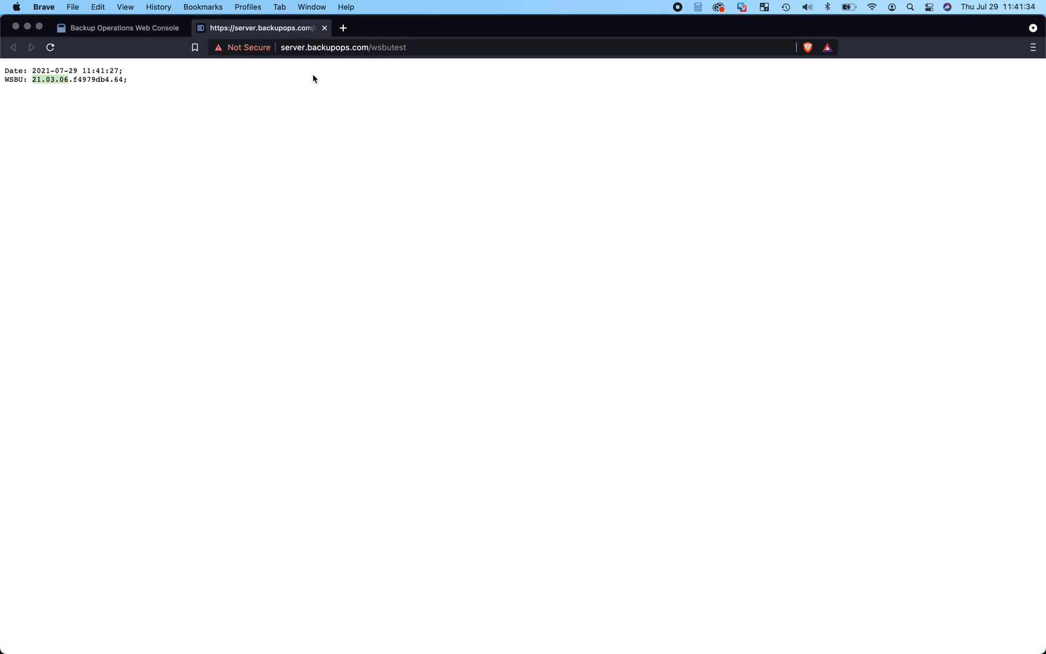
Open the server info for DvOnServer2019 and examine its backup software details and internet bandwidth chart
click(152, 28)
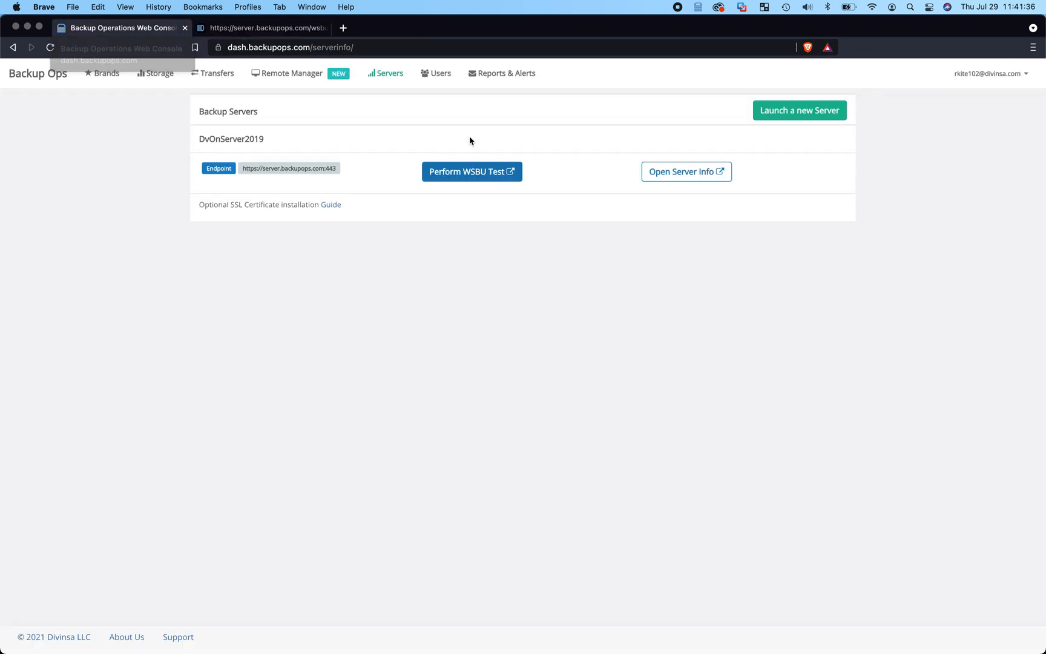
click(680, 174)
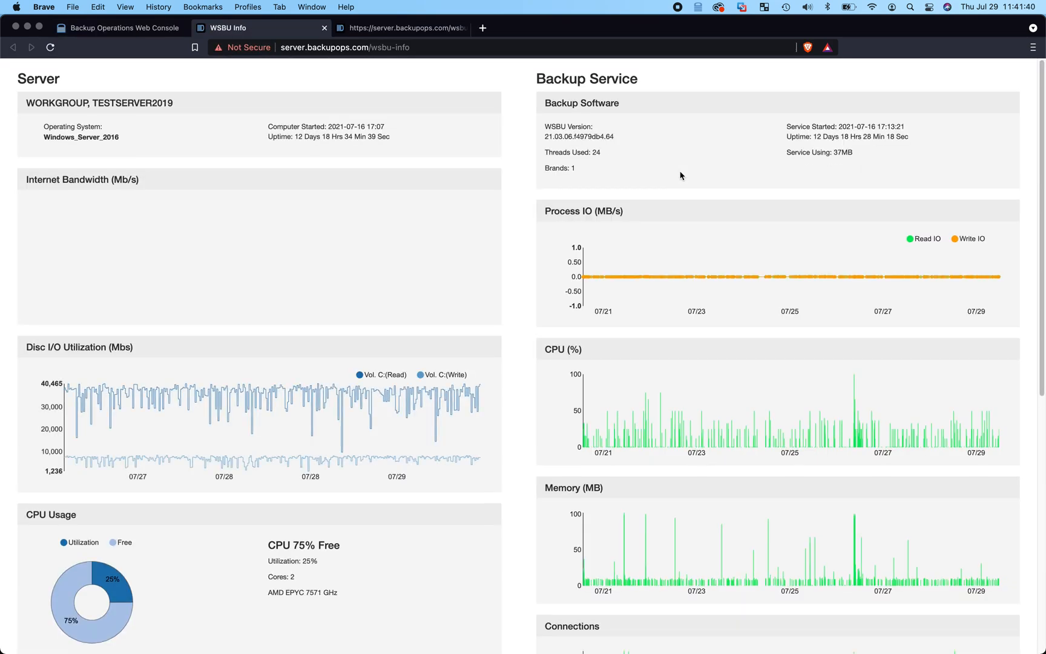
scroll(496, 312, down, 1)
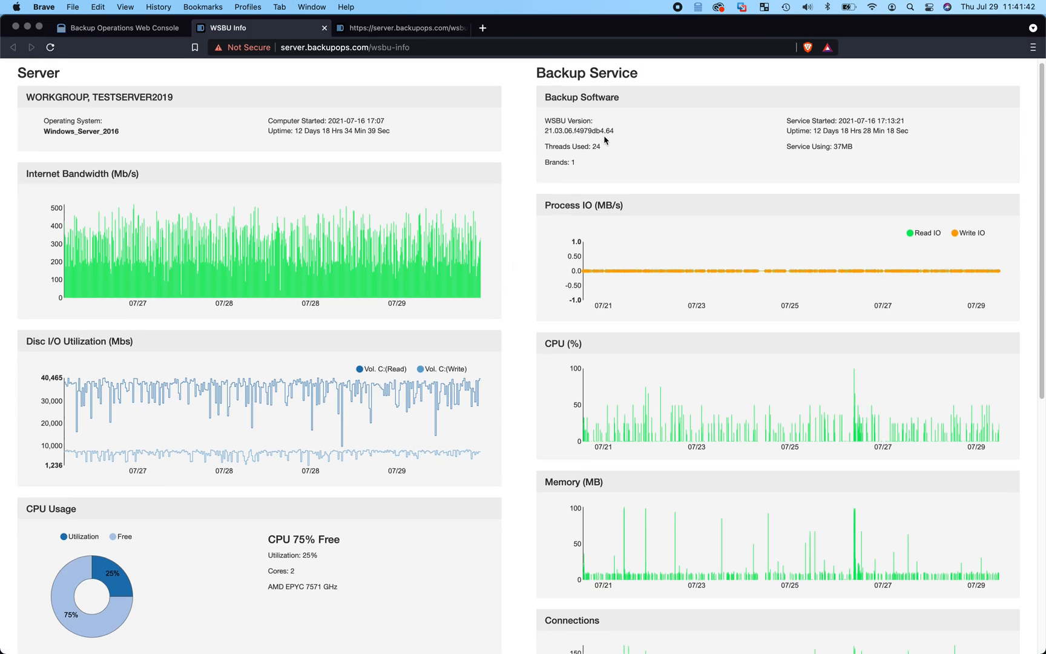
mouse_move(288, 278)
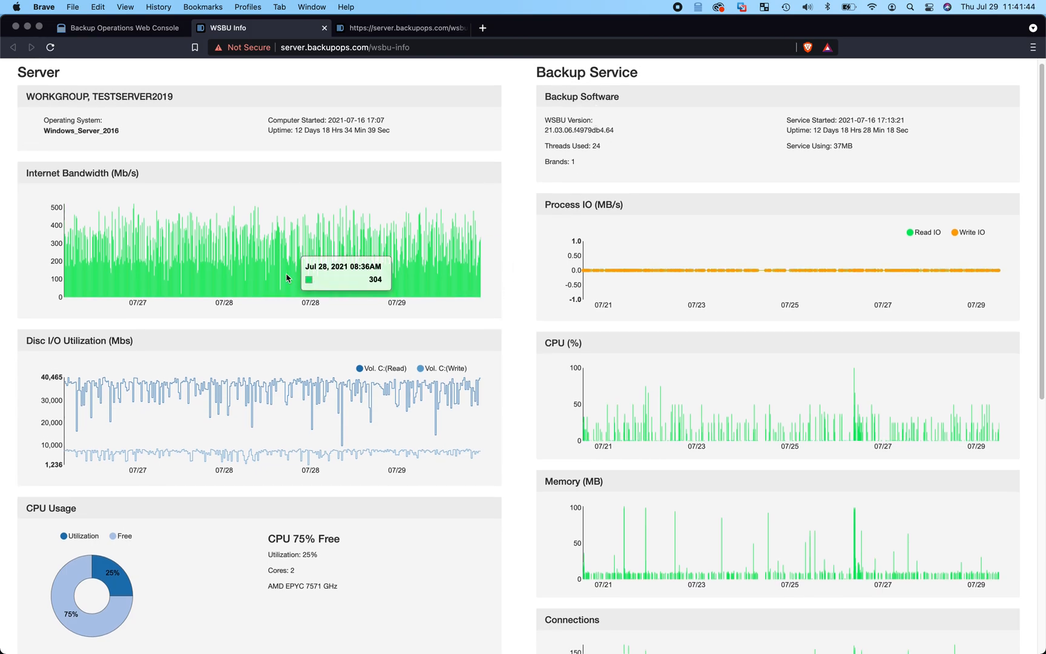
scroll(287, 277, down, 1)
mouse_move(271, 191)
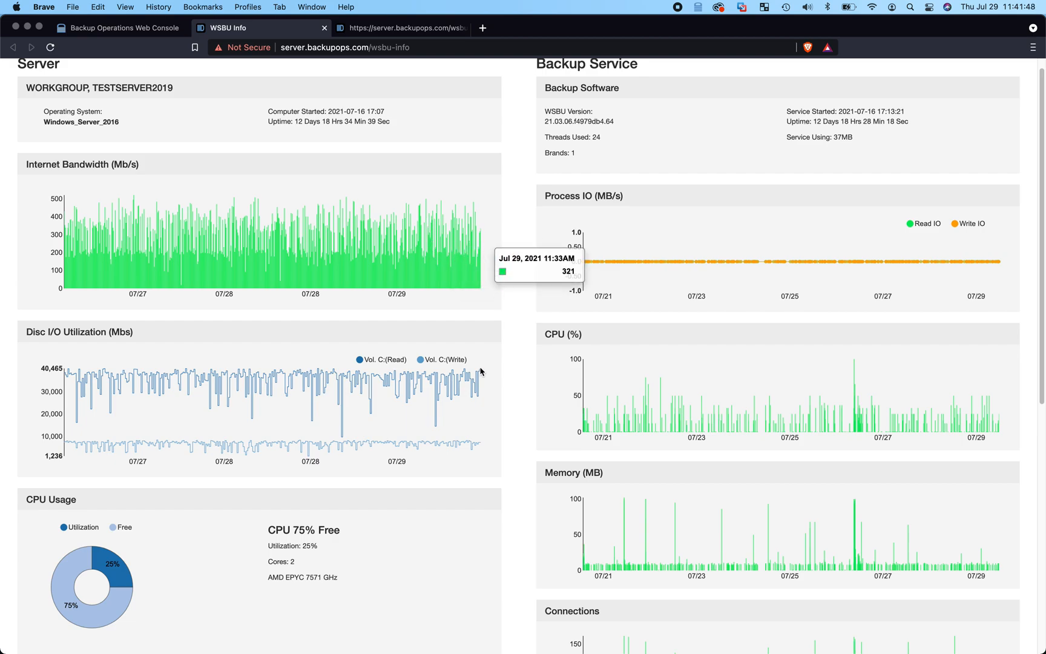
Review the server's disc I/O, CPU, memory, connections, service restarts and account summary
scroll(549, 387, down, 5)
scroll(549, 388, down, 2)
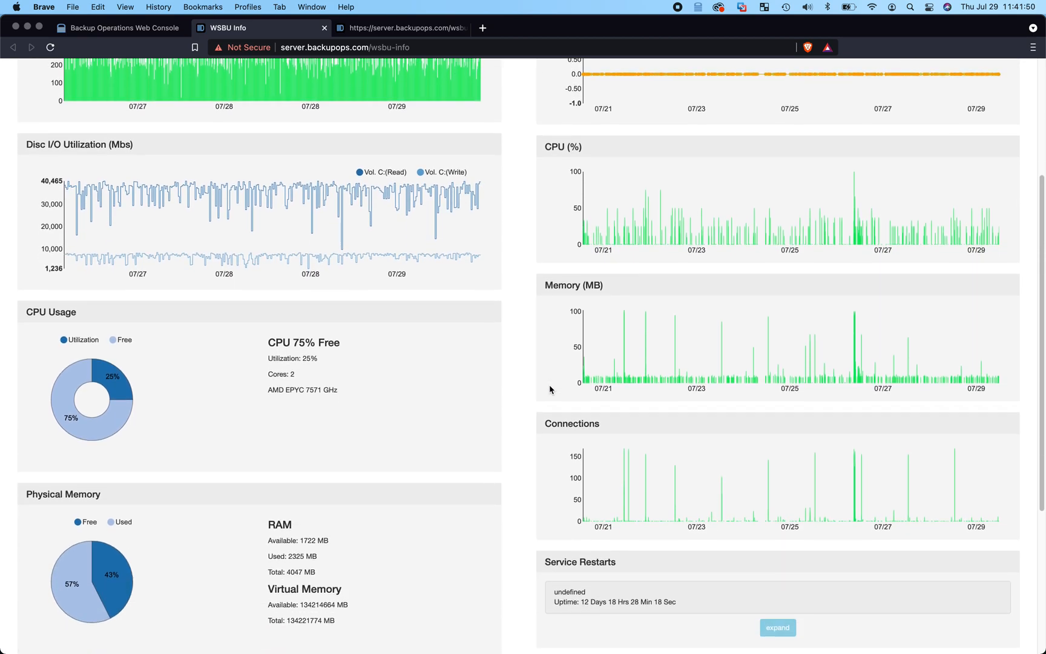
mouse_move(732, 431)
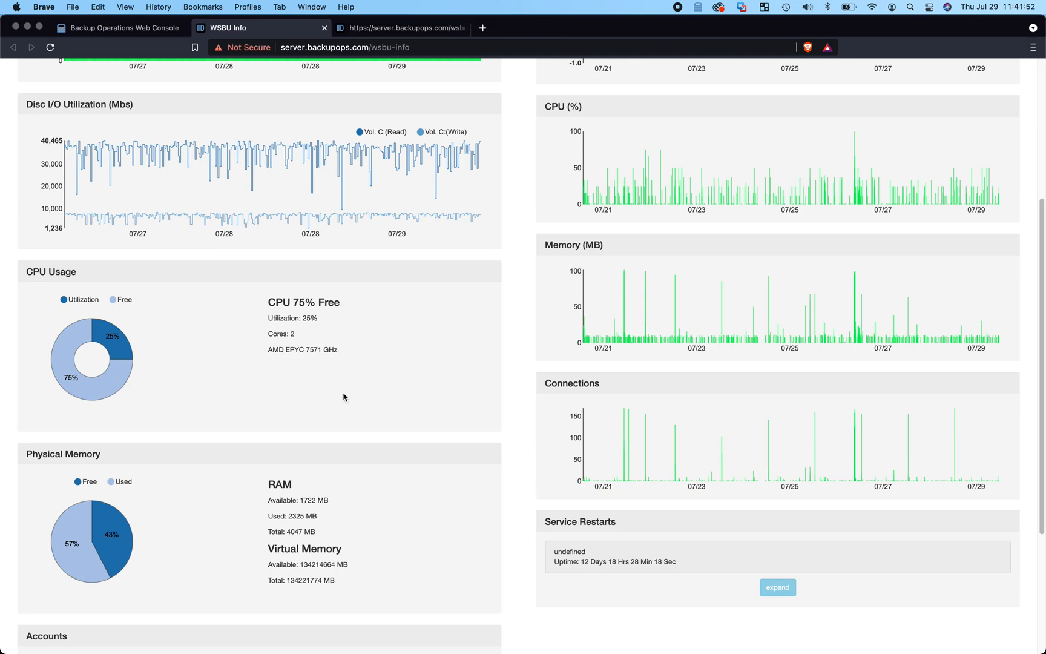
scroll(341, 395, down, 1)
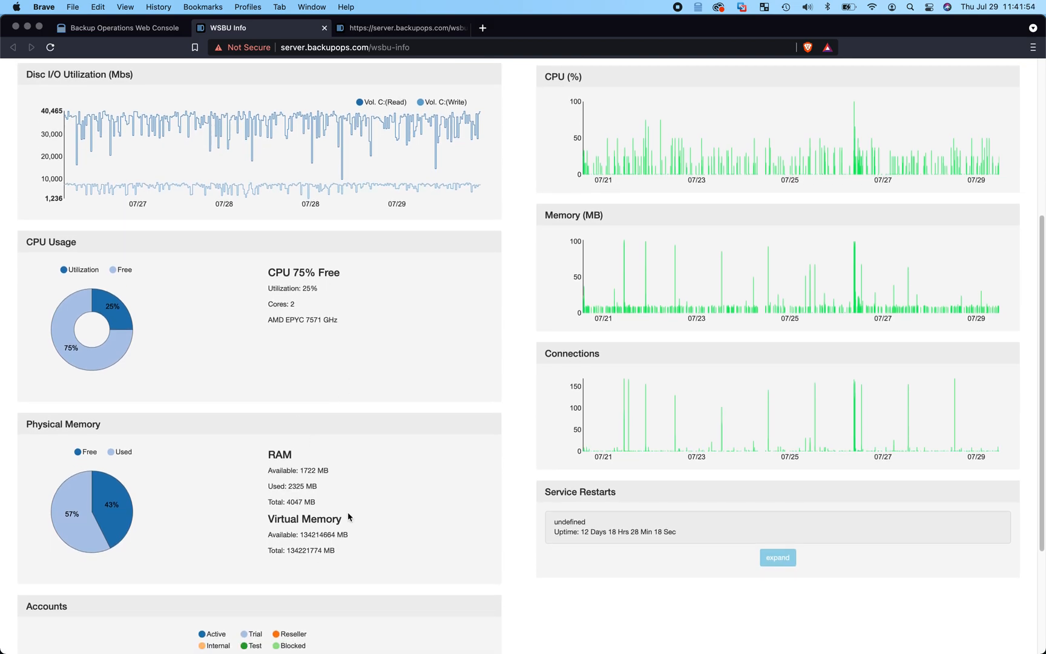
scroll(350, 515, down, 6)
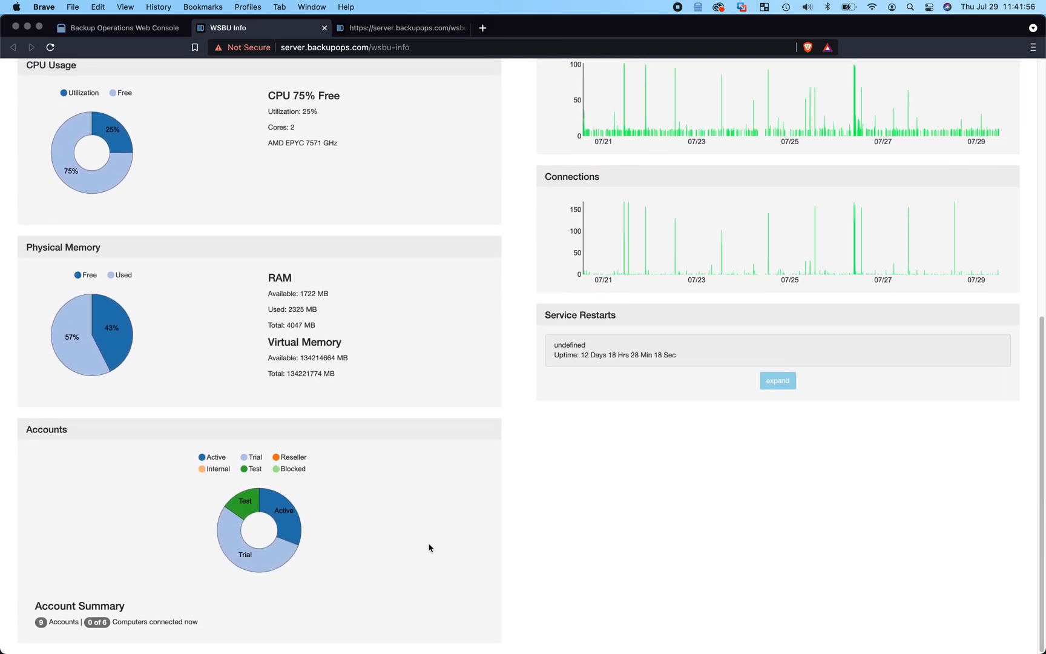
scroll(629, 482, up, 15)
scroll(630, 482, down, 1)
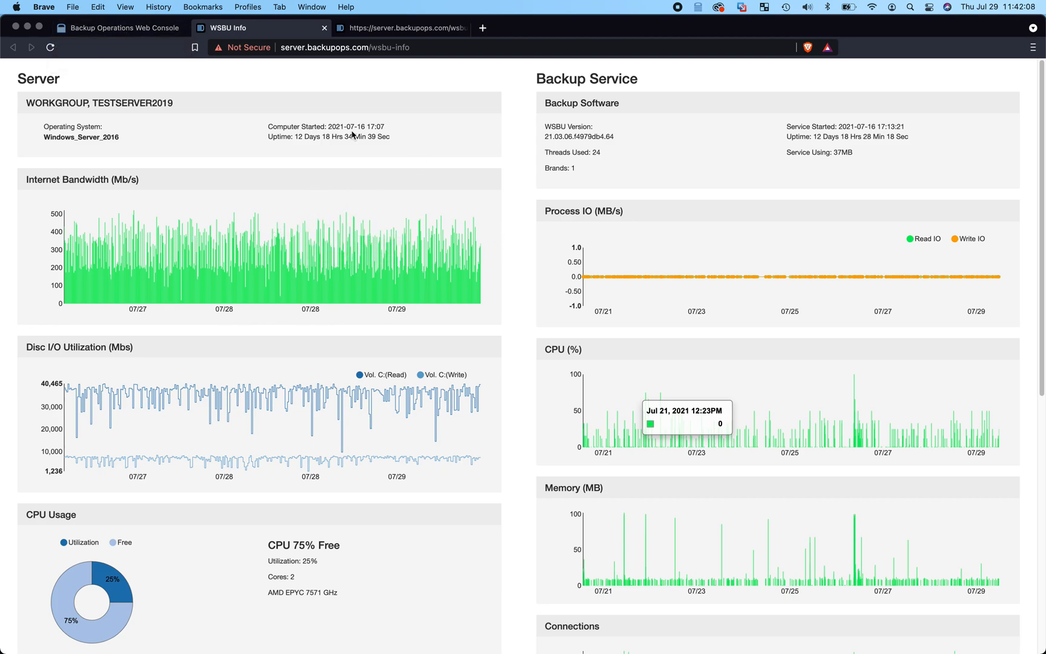
Open the console's Users page and start adding a user, filling in the user's email
click(135, 32)
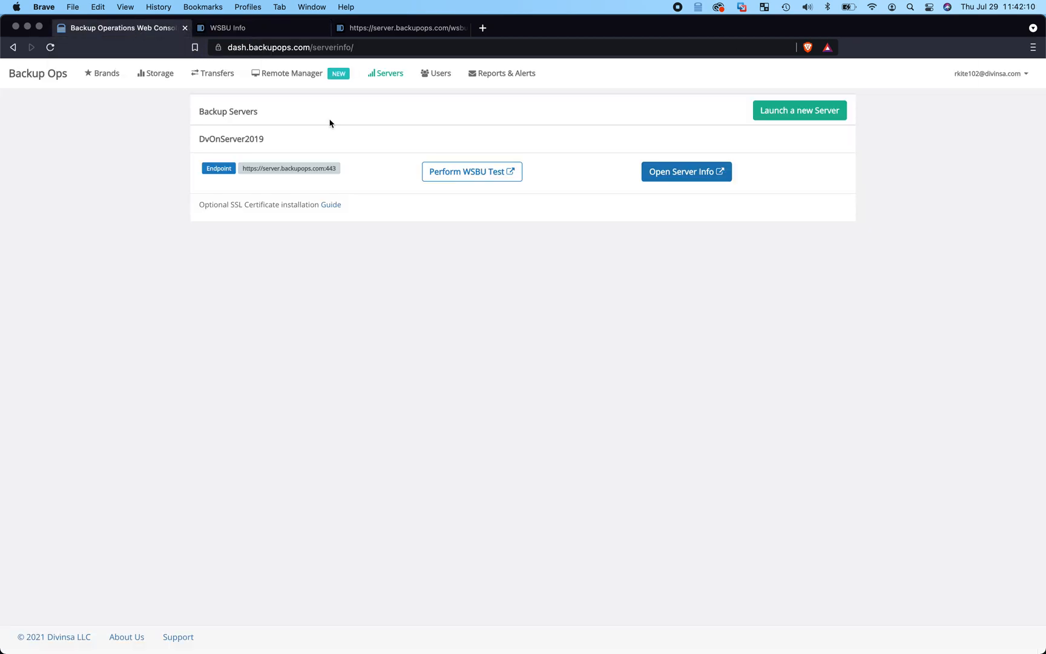
click(447, 78)
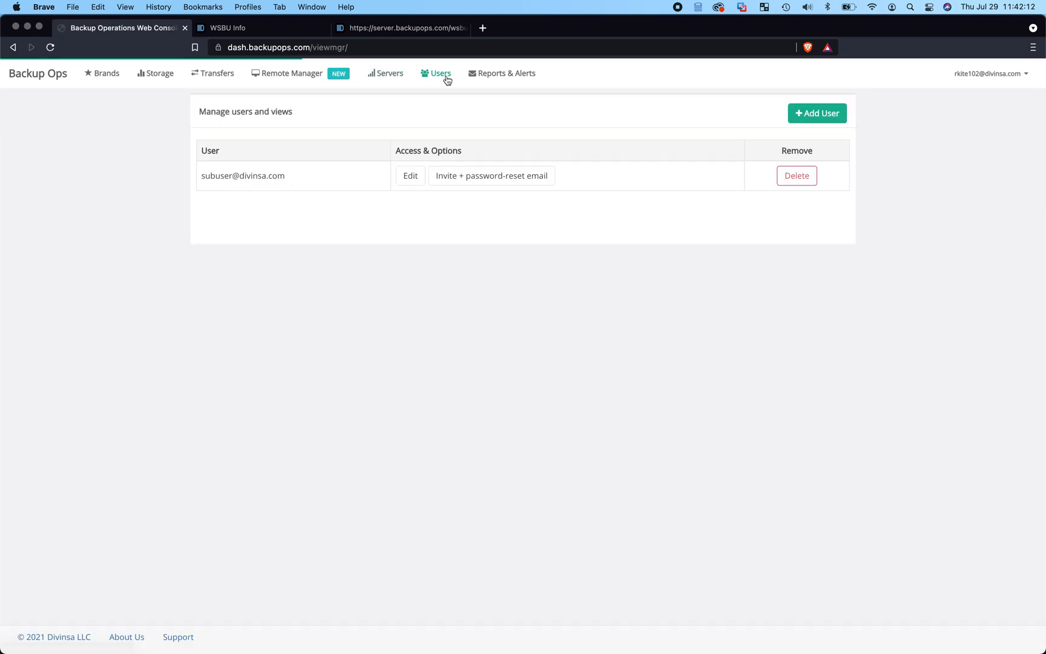
click(824, 117)
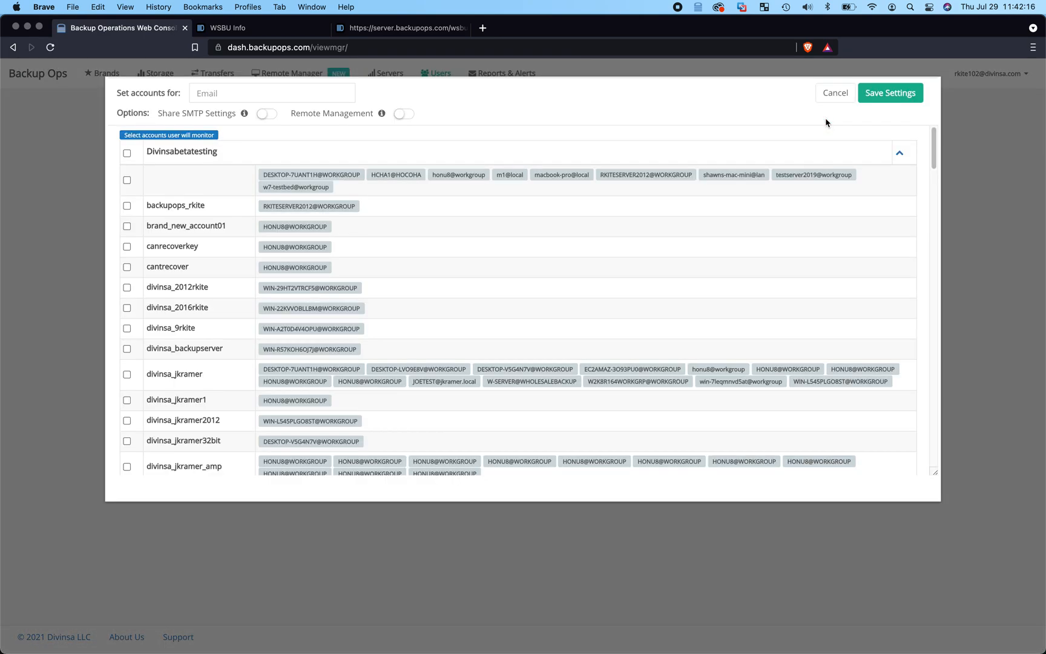
click(249, 94)
click(241, 140)
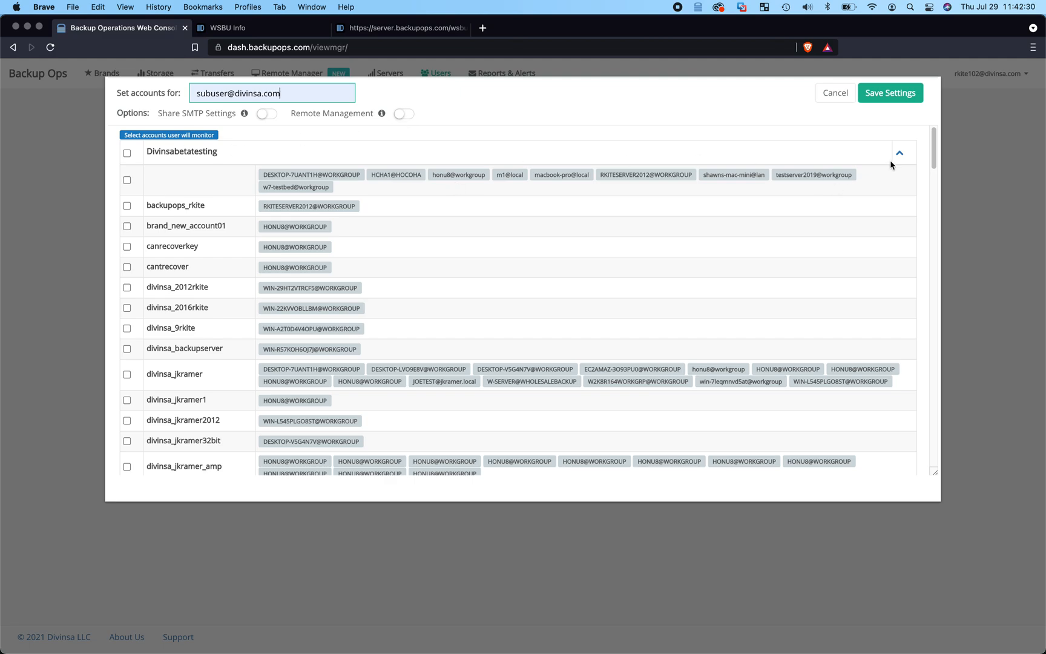
Collapse the brand account lists and try assigning all DvOnWasabi accounts to the new user, discarding the form
click(901, 155)
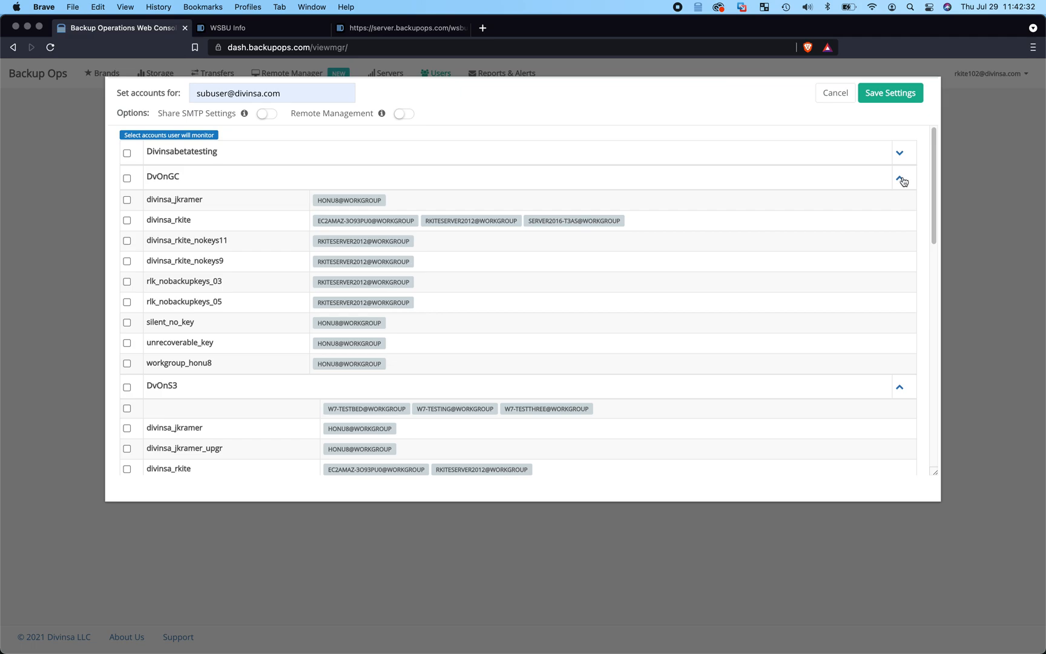
click(900, 179)
click(900, 205)
click(900, 233)
click(901, 256)
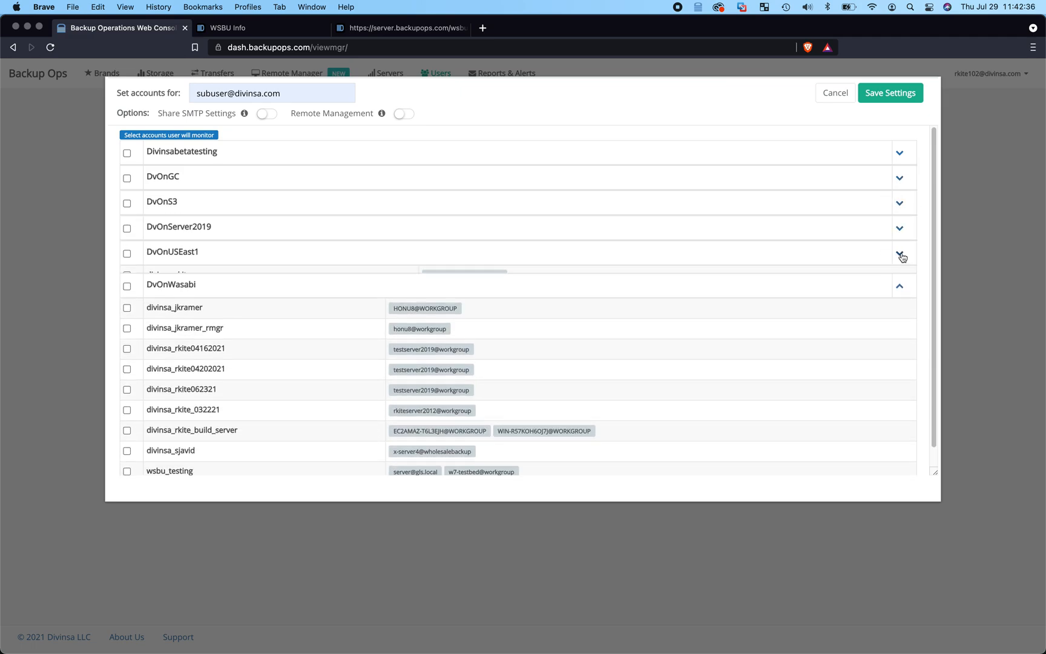
click(902, 280)
click(901, 281)
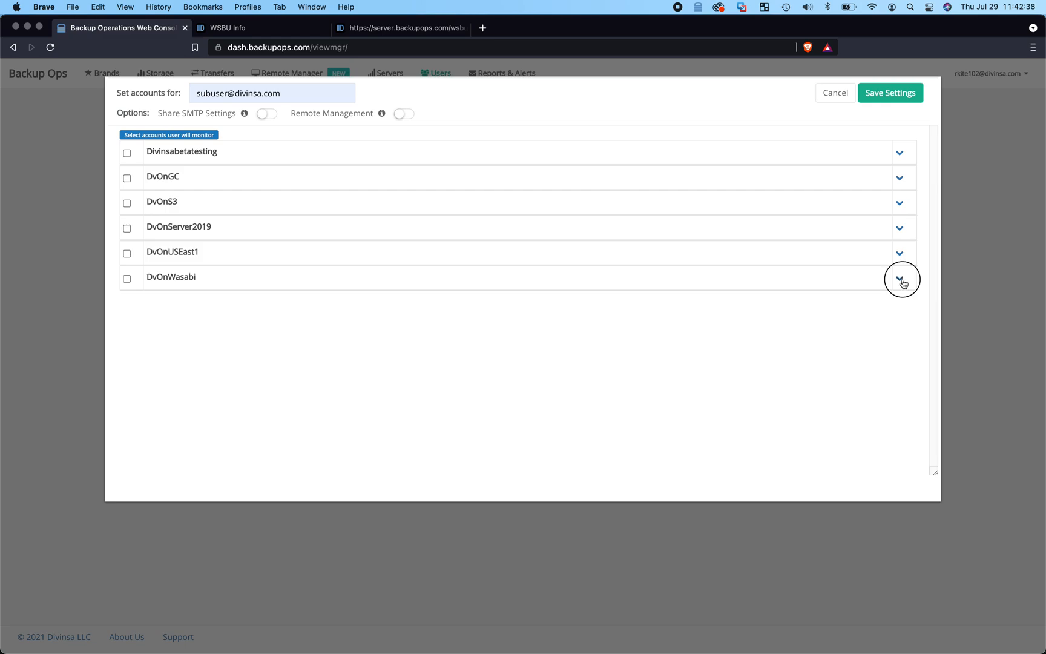
click(127, 278)
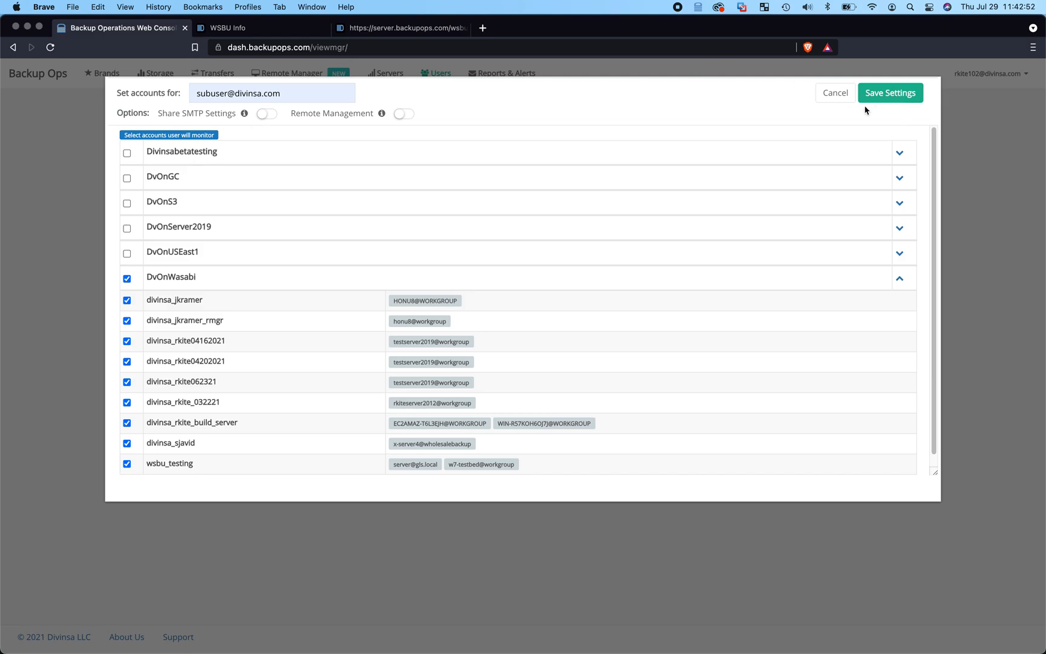
click(836, 99)
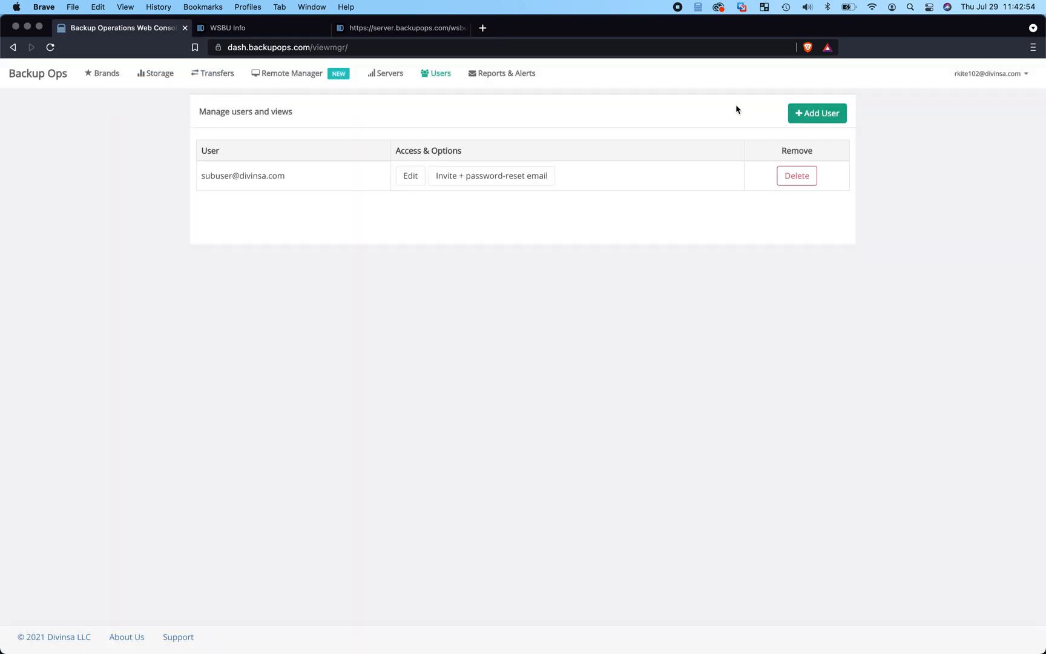
View the invite and password-reset email prompt for the existing subuser and dismiss it without sending
click(465, 184)
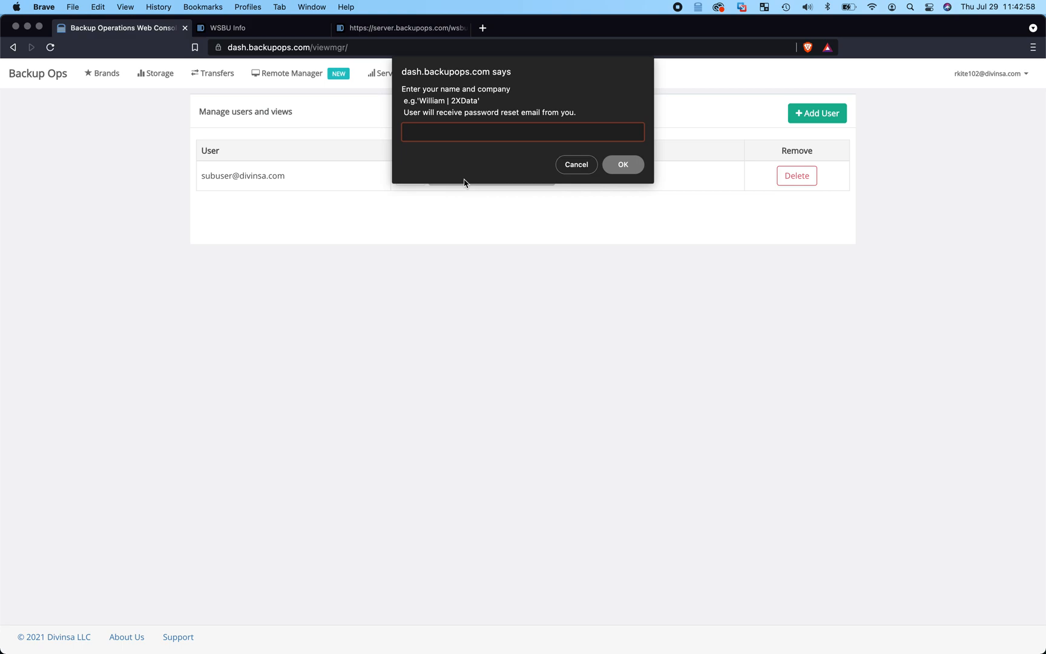
click(583, 167)
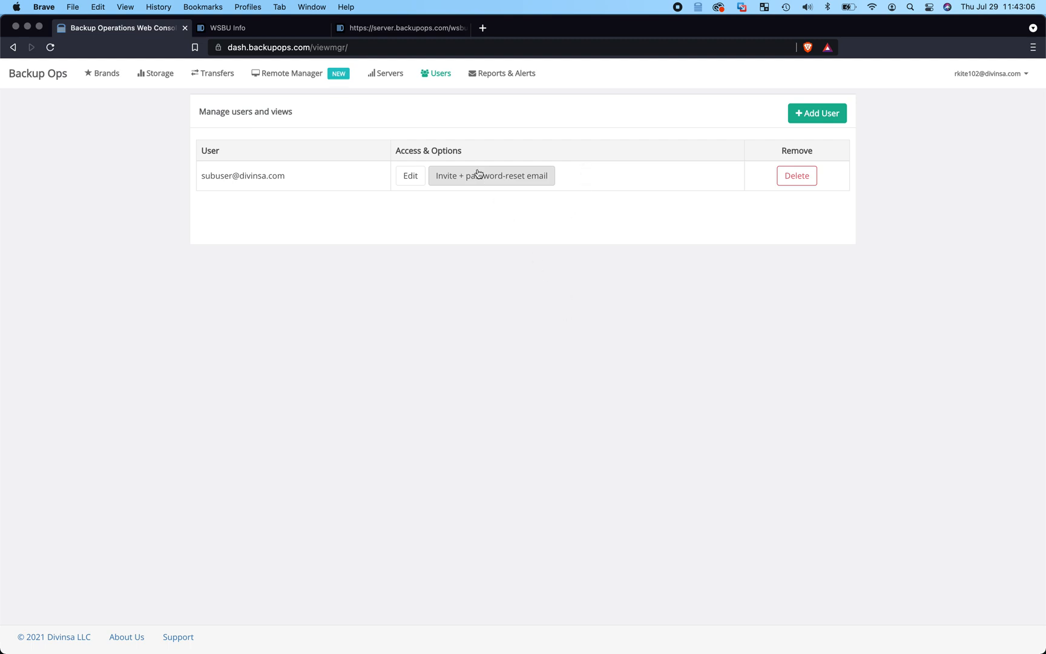
Open Reports & Alerts and review the SMTP settings and the admin report's schedule and delivery time
click(493, 74)
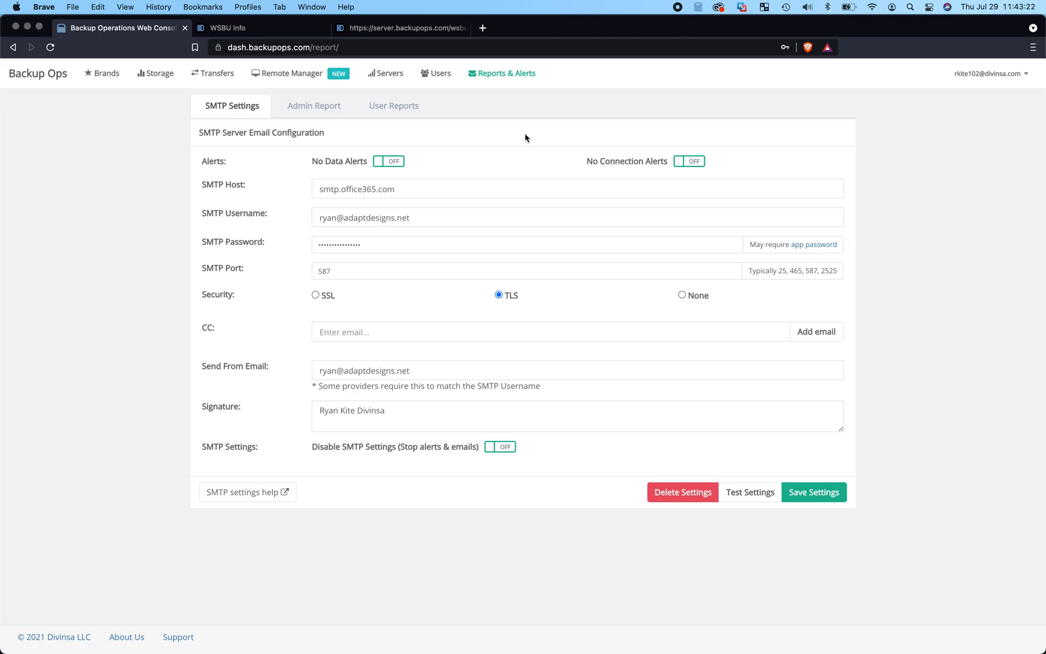
click(321, 108)
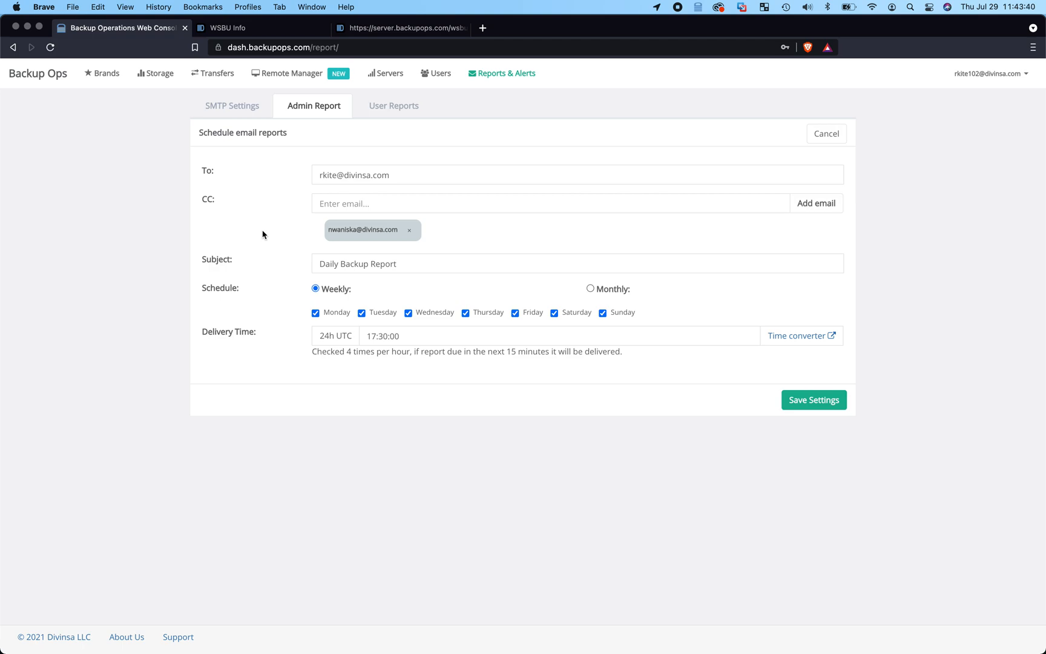
click(404, 332)
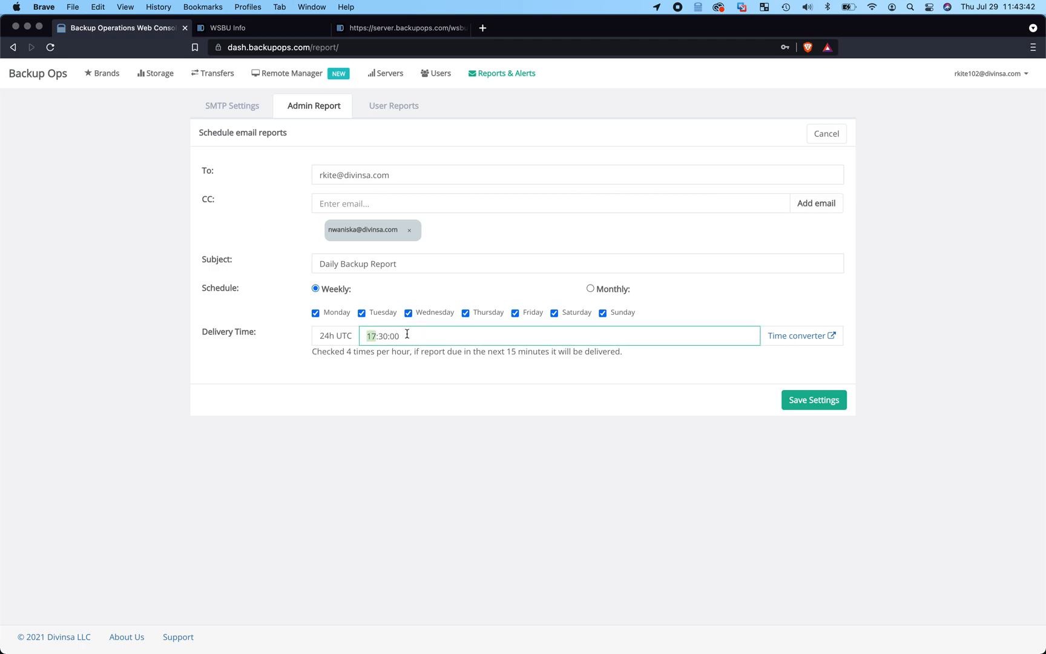
Try excluding Tuesday and Friday from the admin report's weekly schedule and reselect both days
click(362, 313)
click(515, 313)
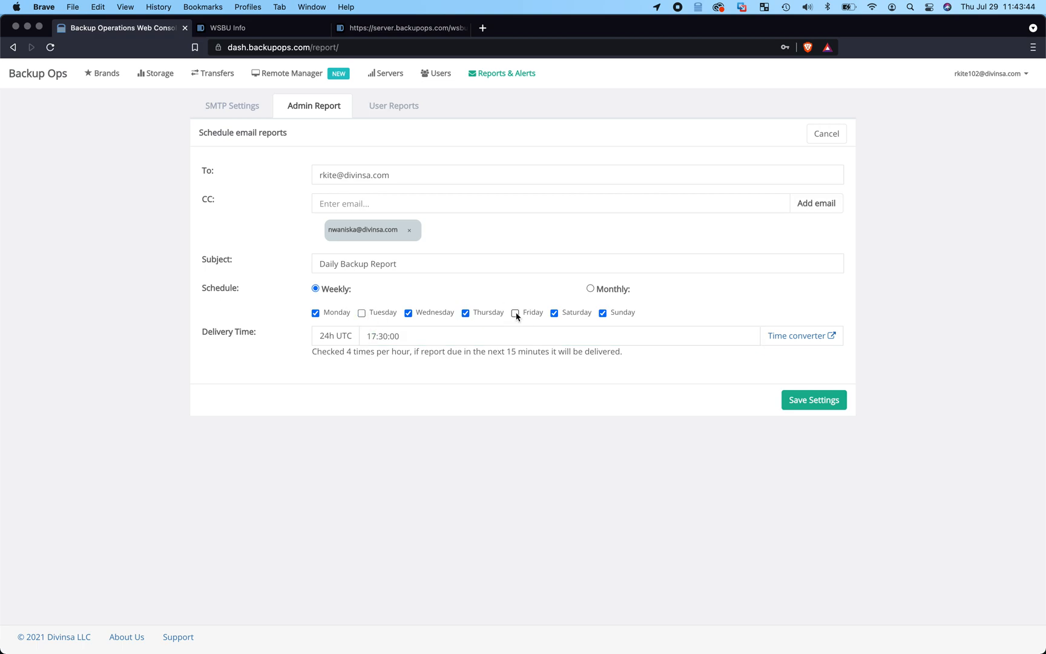
click(362, 313)
click(516, 314)
Review the user reports and the subuser's email report schedule, closing it without changes
click(394, 107)
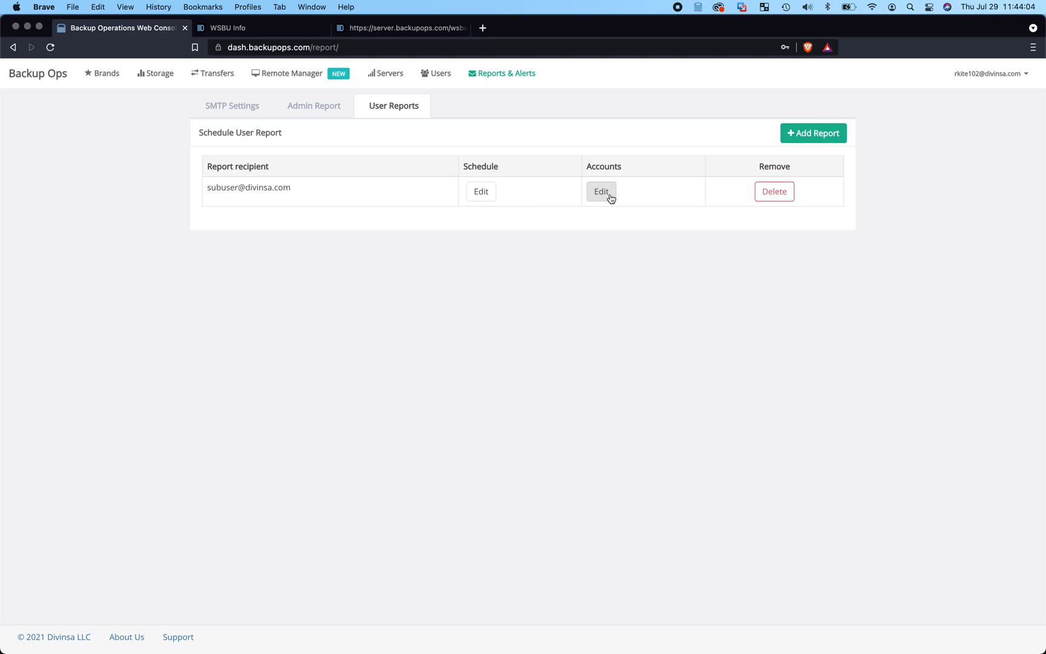
click(479, 191)
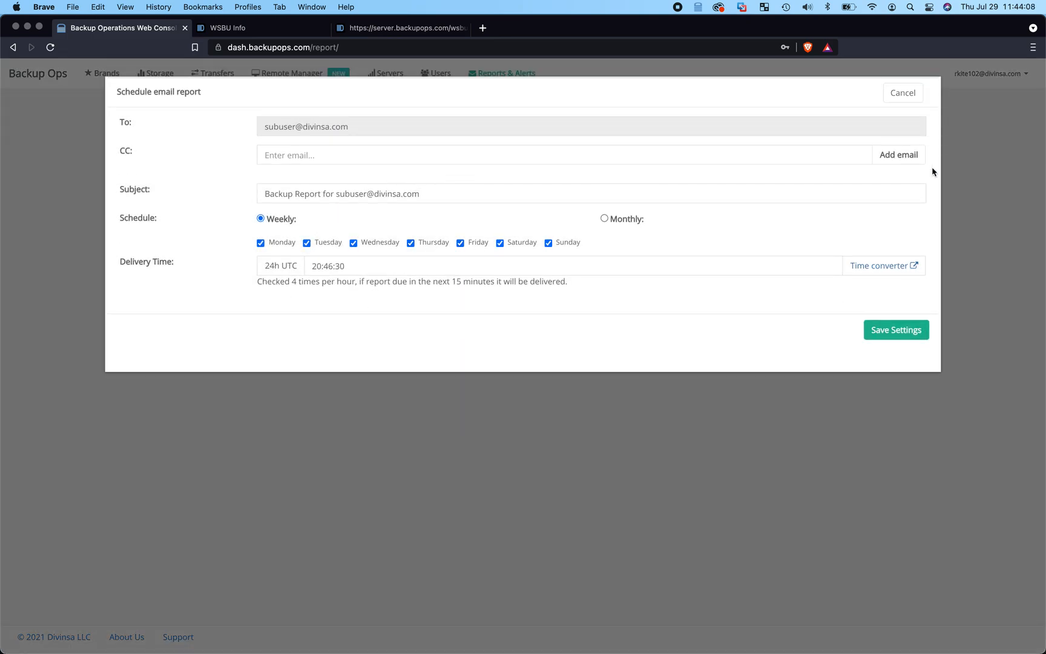
click(903, 92)
click(825, 286)
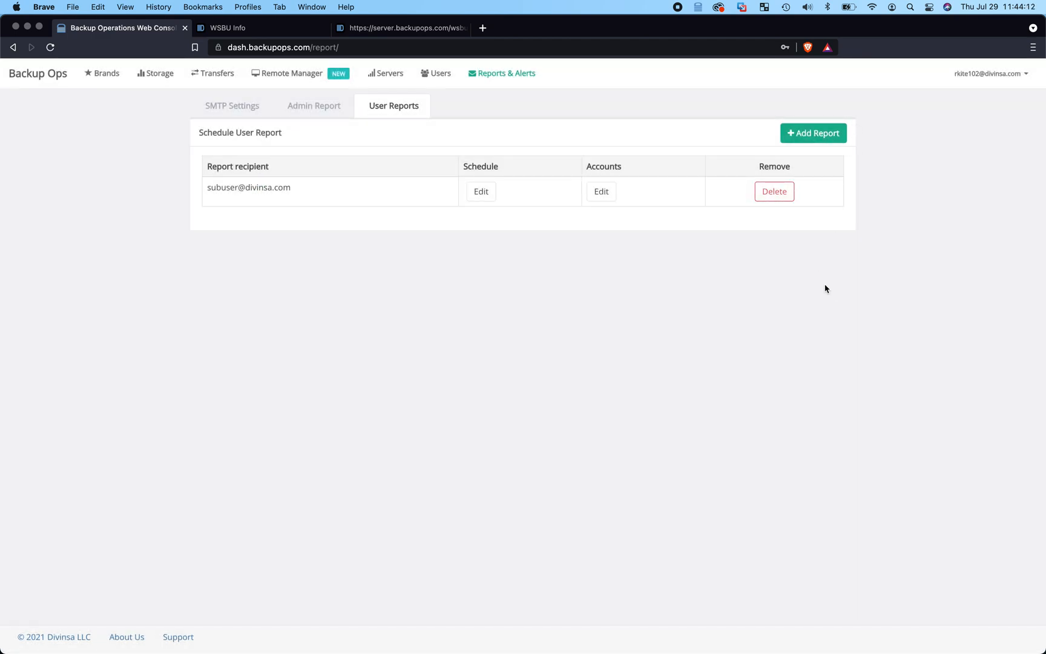